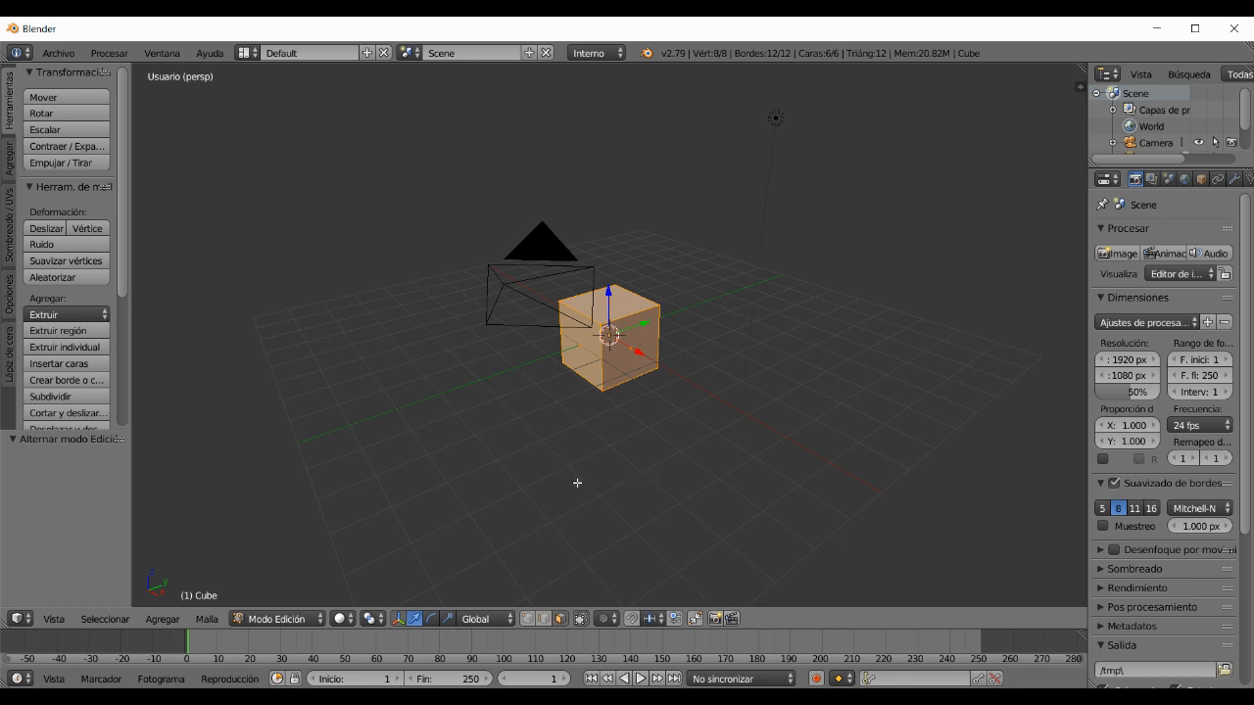
Extrude the cube's positive-X side face outward by 2 units.
{"action": "right_click", "coordinate": [623, 371]}
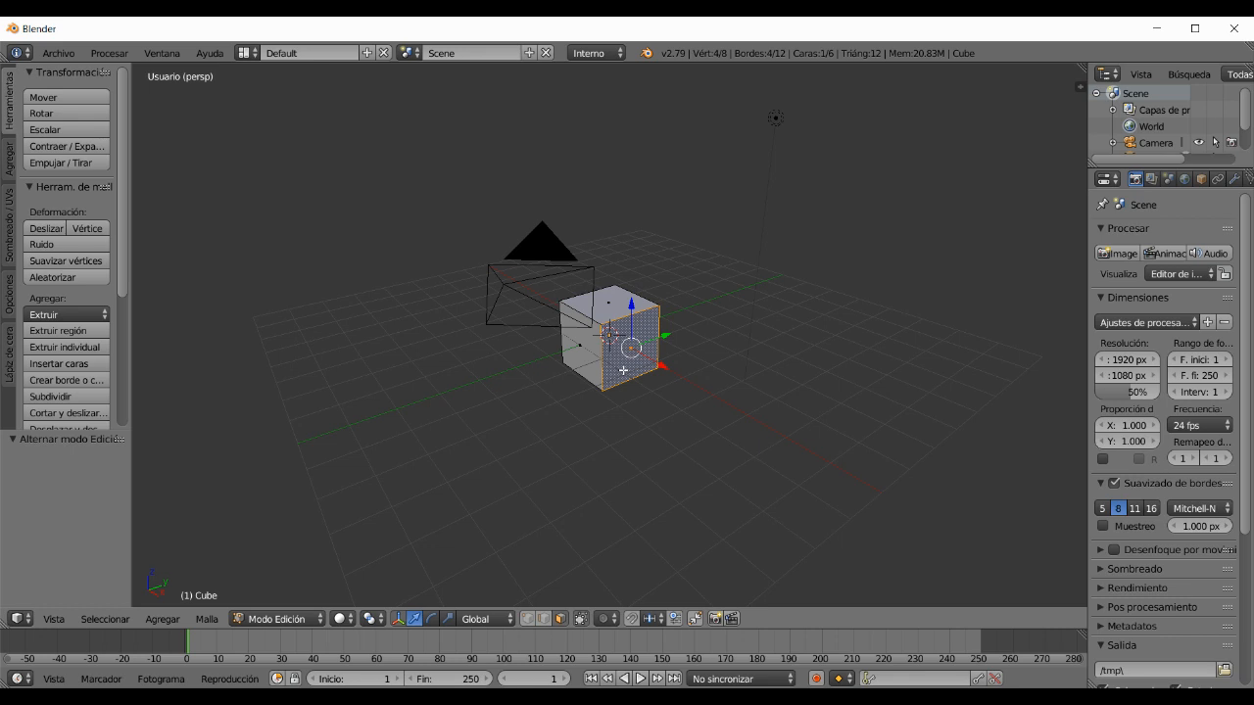
{"action": "key", "text": "e"}
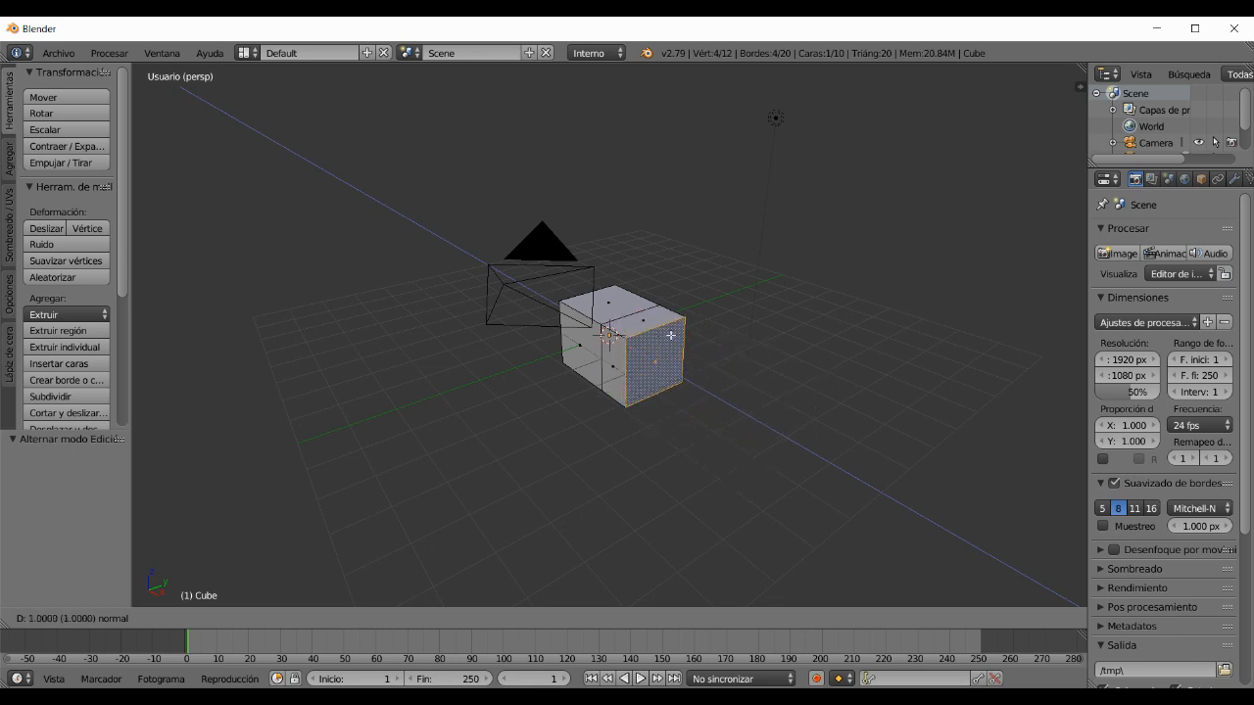
{"action": "key", "text": "2"}
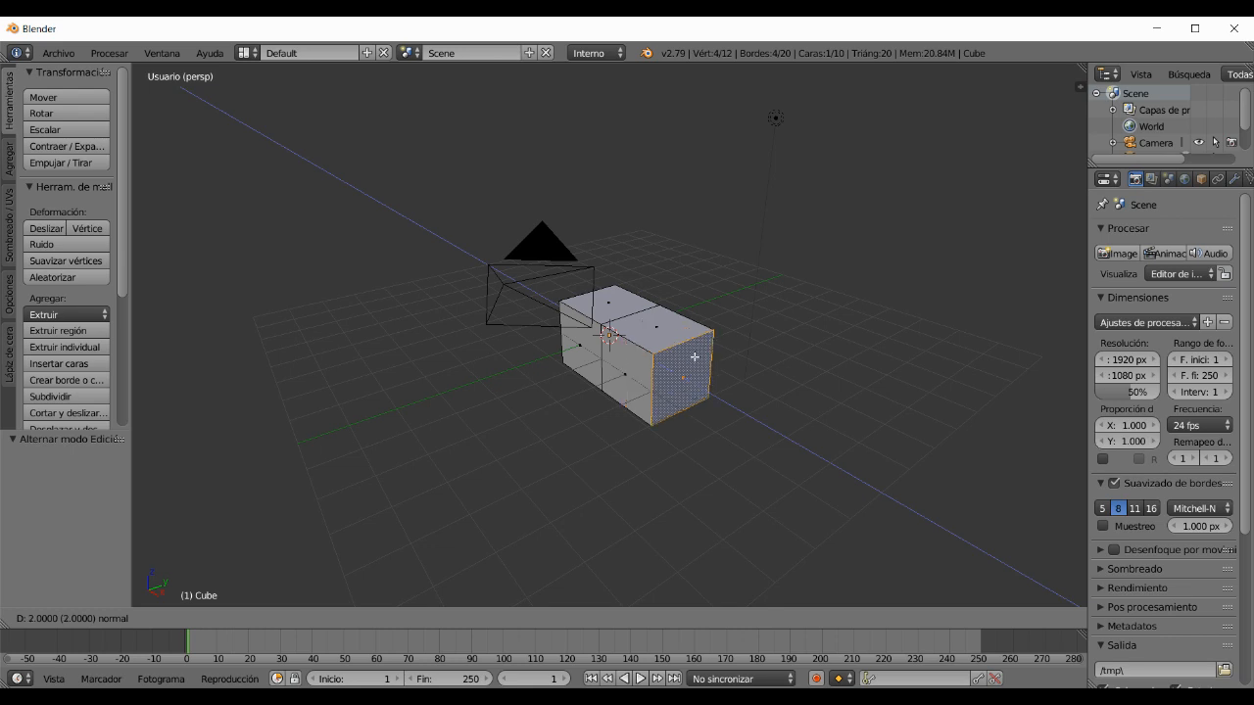
{"action": "key", "text": "Return"}
Extrude the top face of the original cube section upward by 2 units.
{"action": "middle_click_drag", "start_coordinate": [641, 451], "coordinate": [691, 461]}
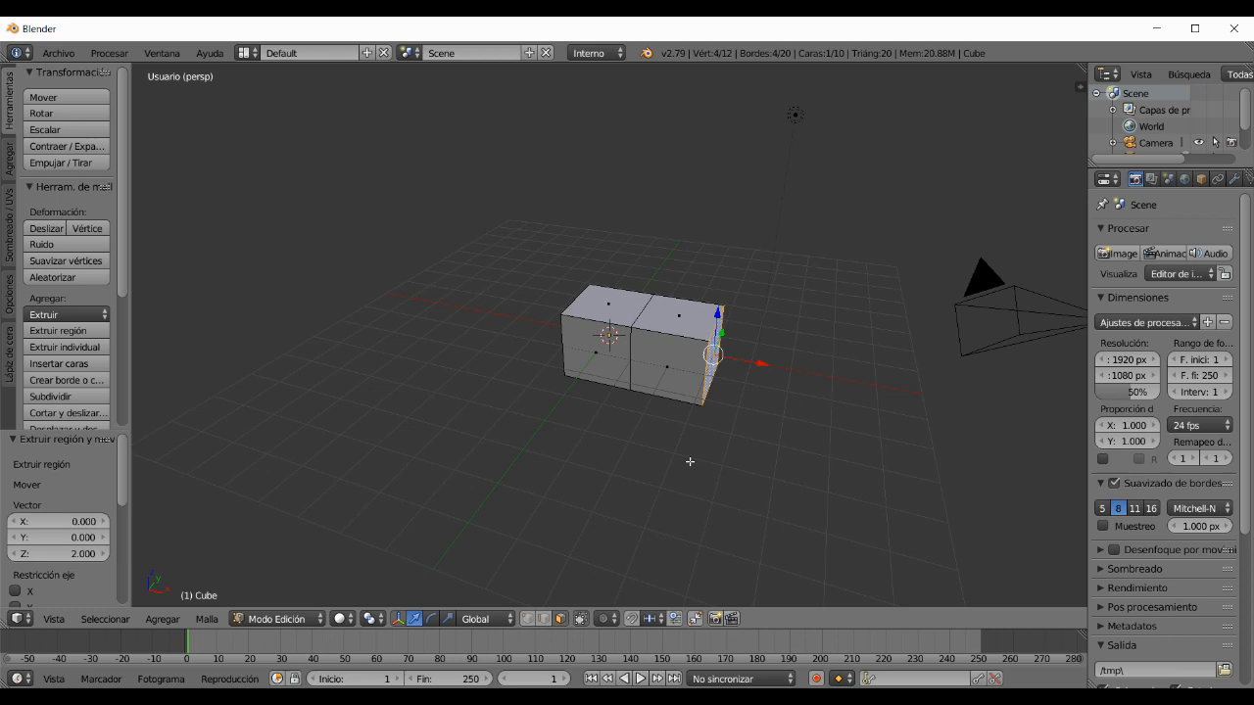
{"action": "right_click", "coordinate": [627, 307]}
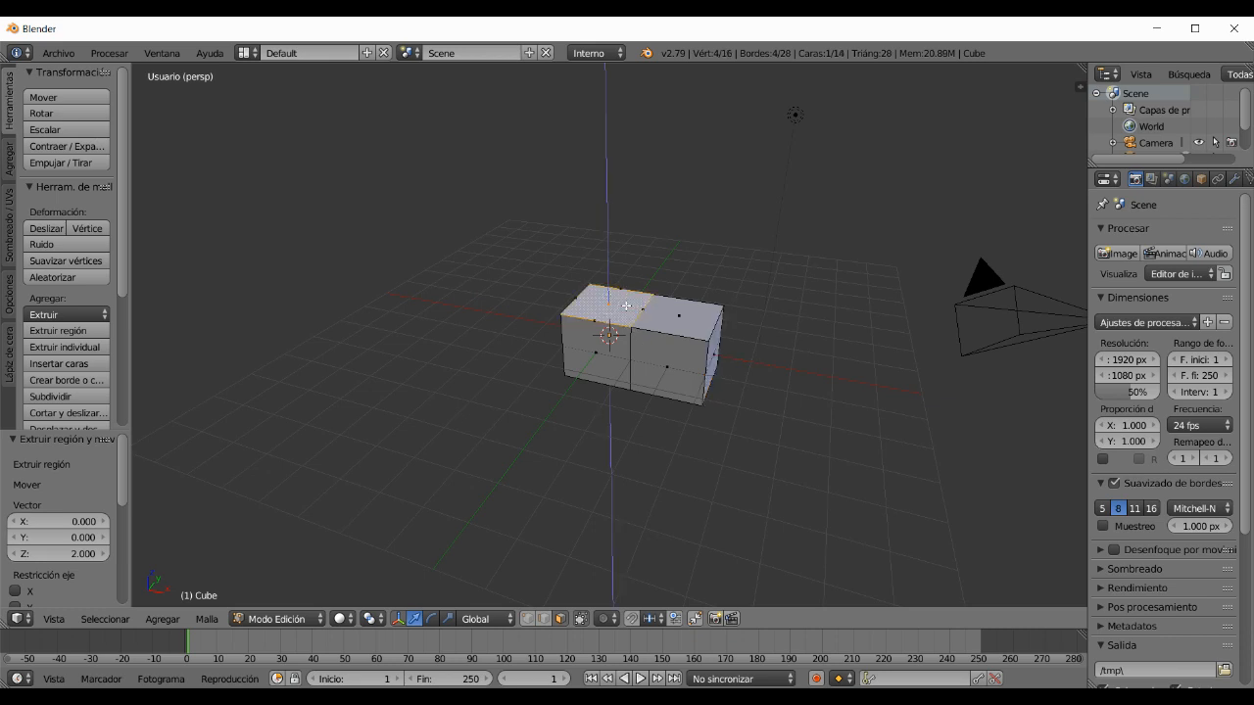
{"action": "key", "text": "e"}
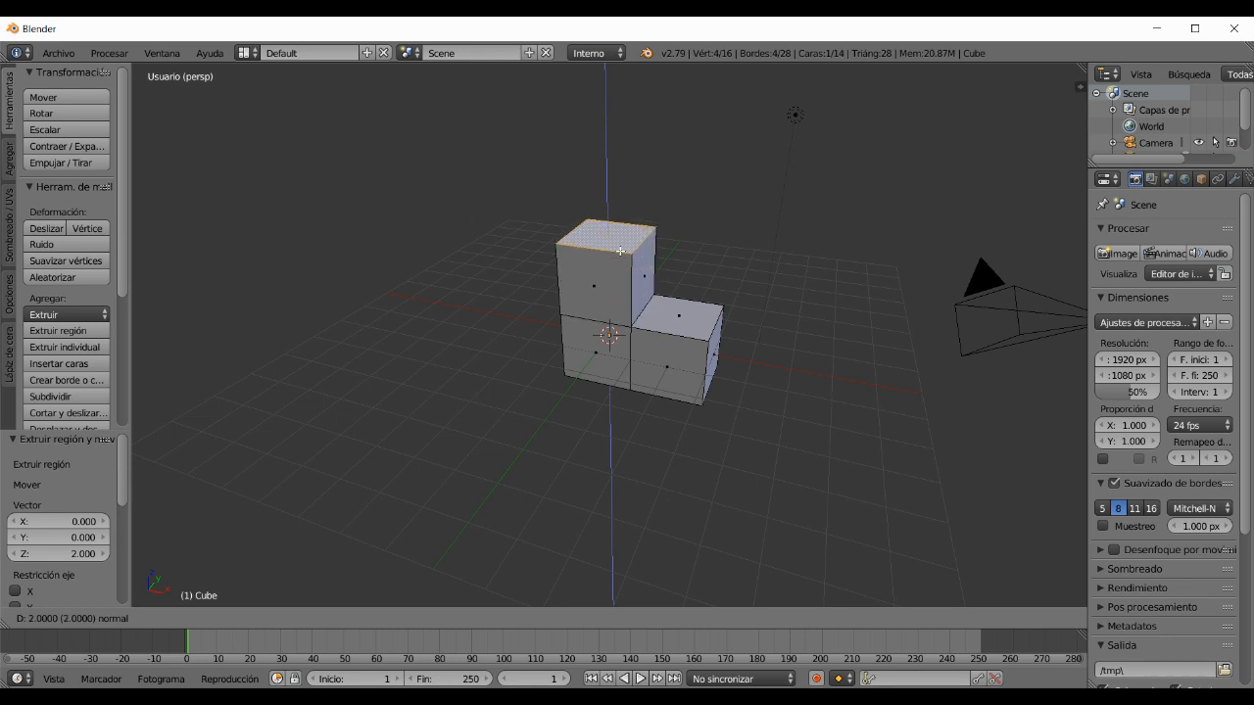
{"action": "left_click", "coordinate": [620, 250]}
Extrude the raised top face another 2 units upward to complete the L-shaped piece, and return to Object Mode.
{"action": "middle_click_drag", "start_coordinate": [599, 432], "coordinate": [689, 411]}
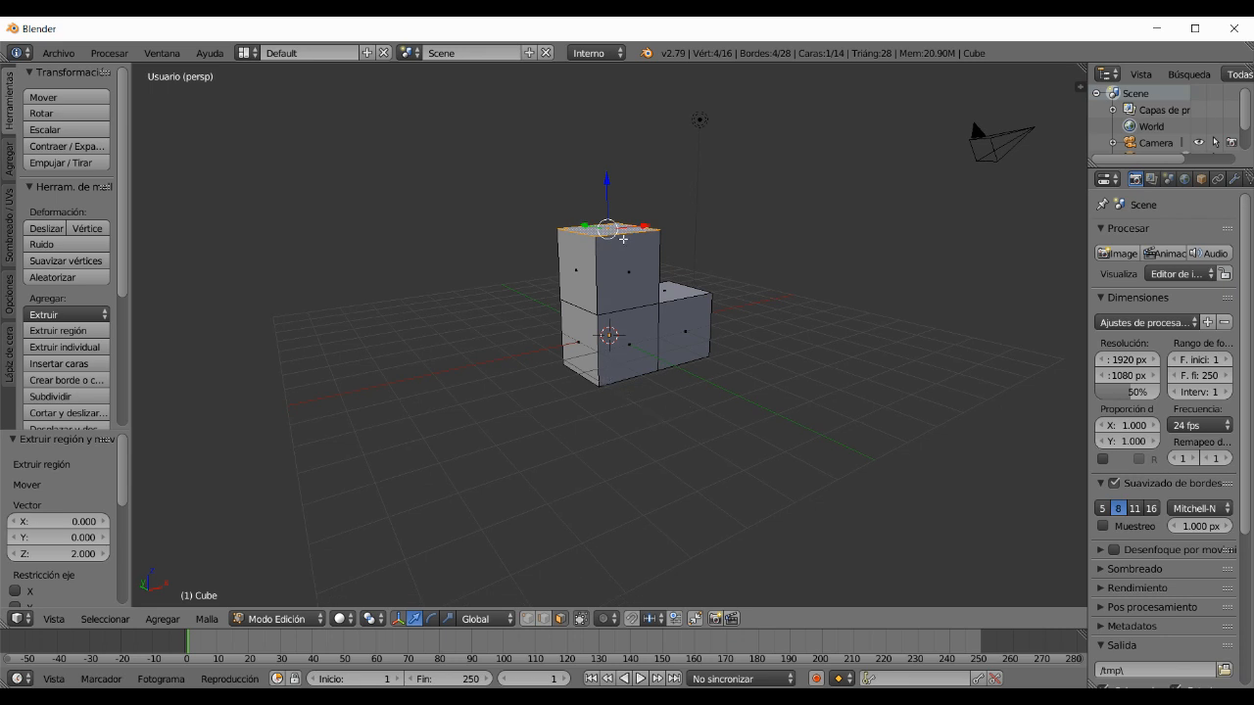
{"action": "key", "text": "e"}
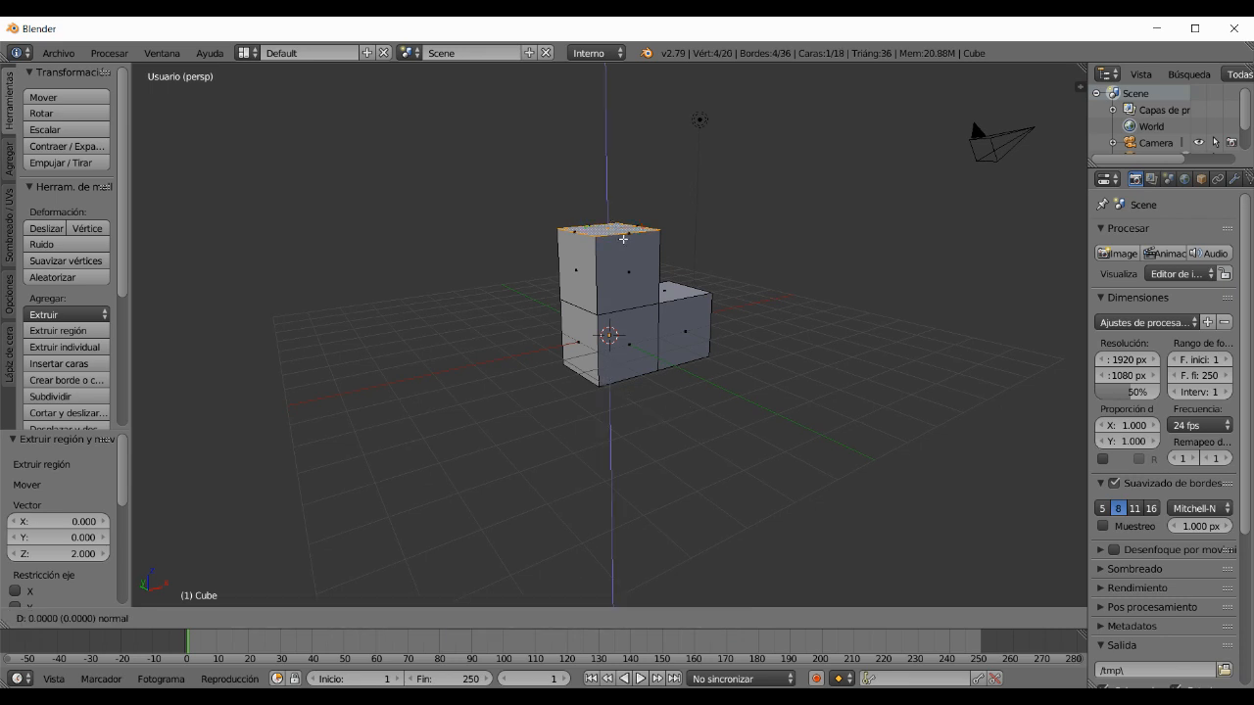
{"action": "key", "text": "z"}
{"action": "key", "text": "z"}
{"action": "left_click", "coordinate": [611, 181]}
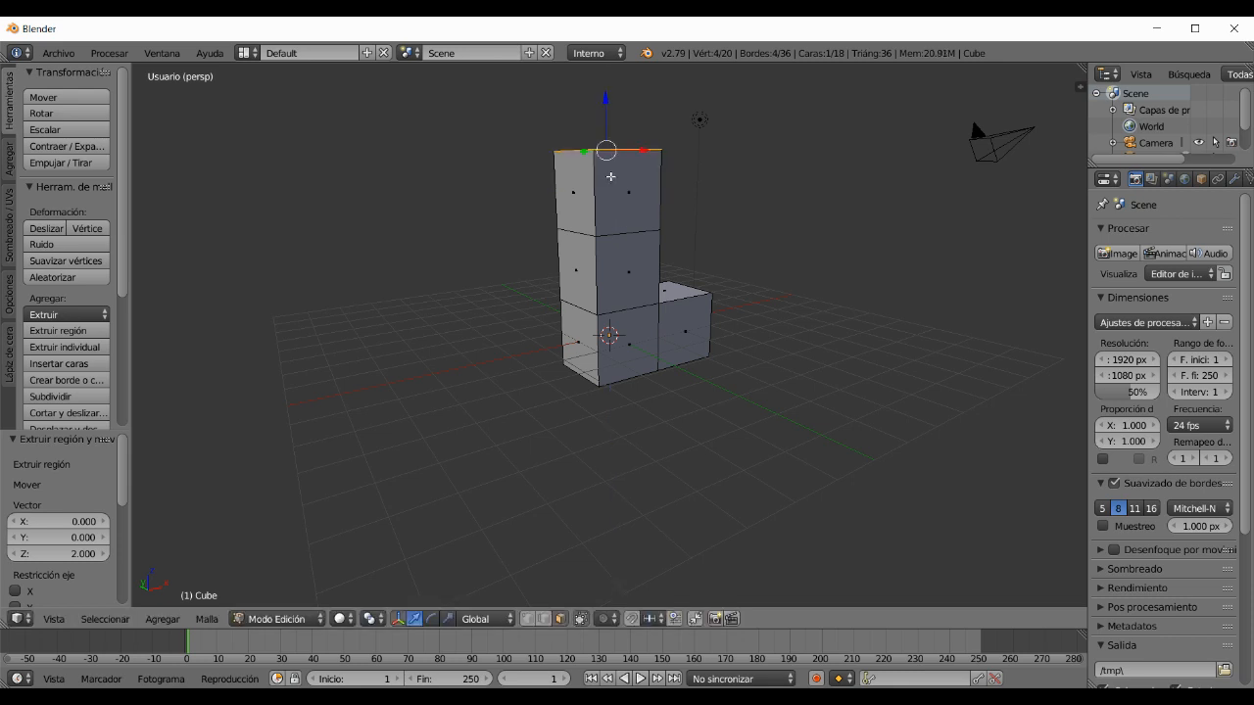
{"action": "middle_click_drag", "start_coordinate": [801, 461], "coordinate": [749, 466]}
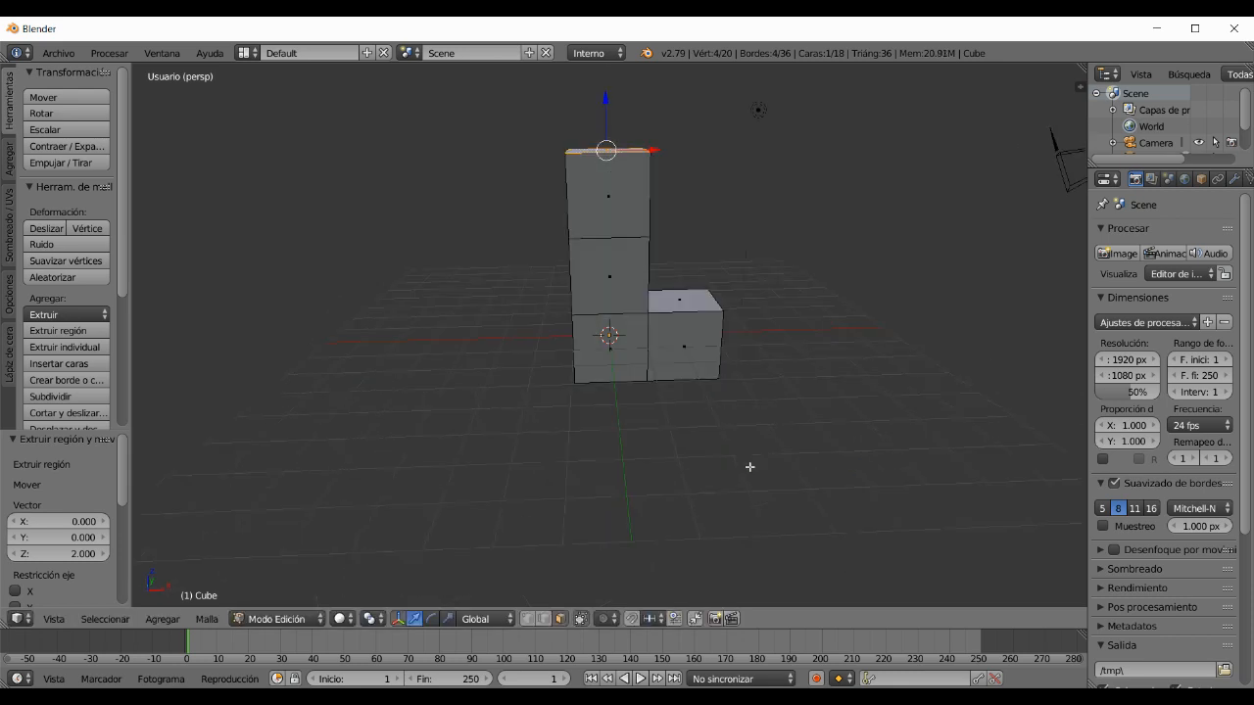
{"action": "key", "text": "Tab"}
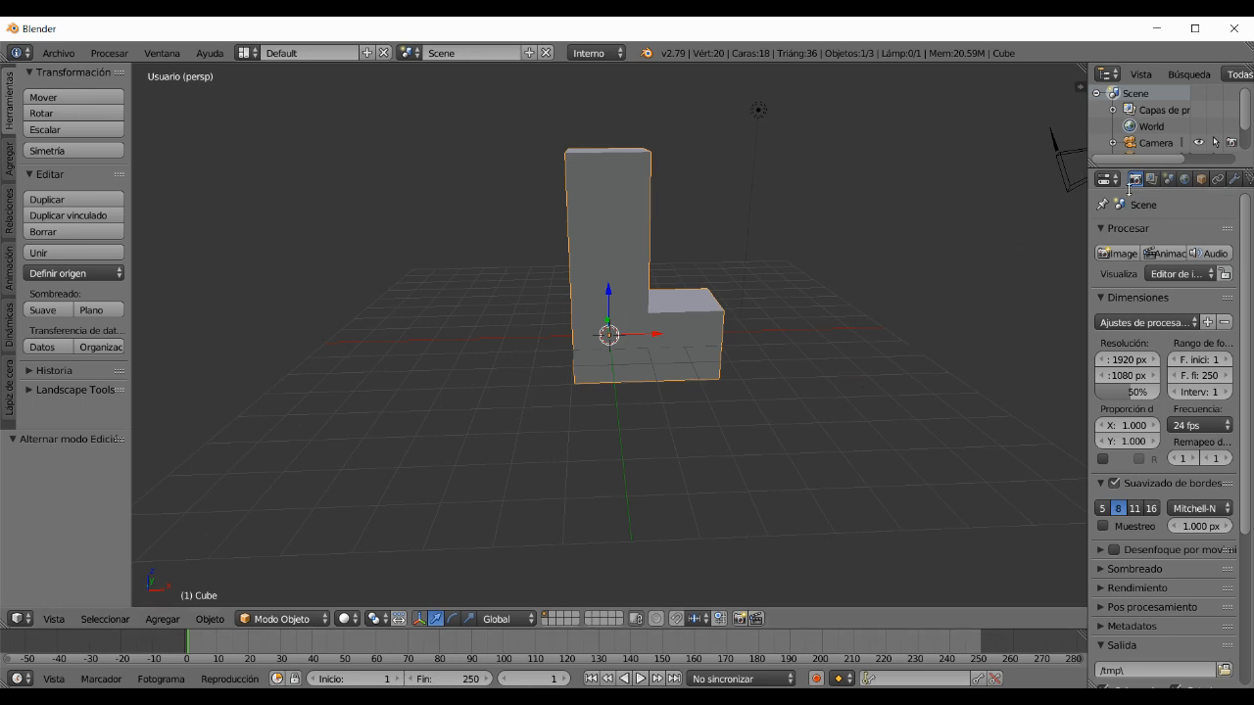
Widen the properties area and set the L piece's material diffuse color to red.
{"action": "left_click_drag", "start_coordinate": [1086, 219], "coordinate": [947, 218]}
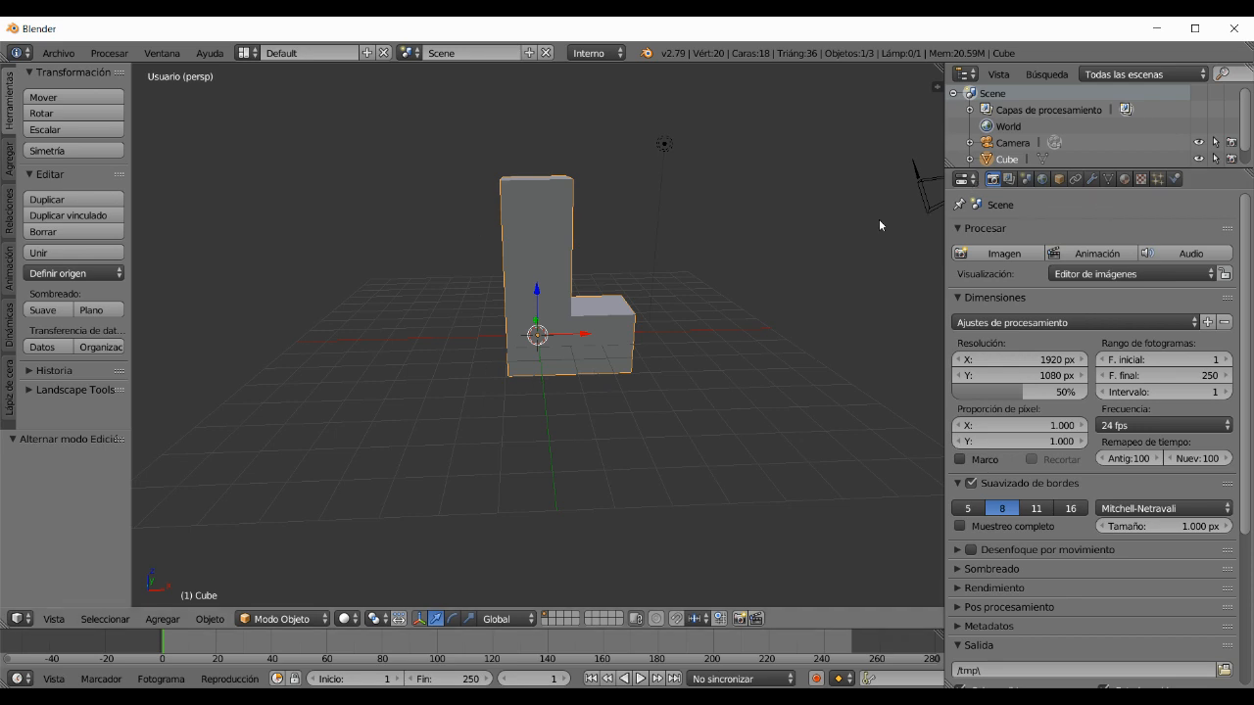
{"action": "left_click", "coordinate": [1123, 179]}
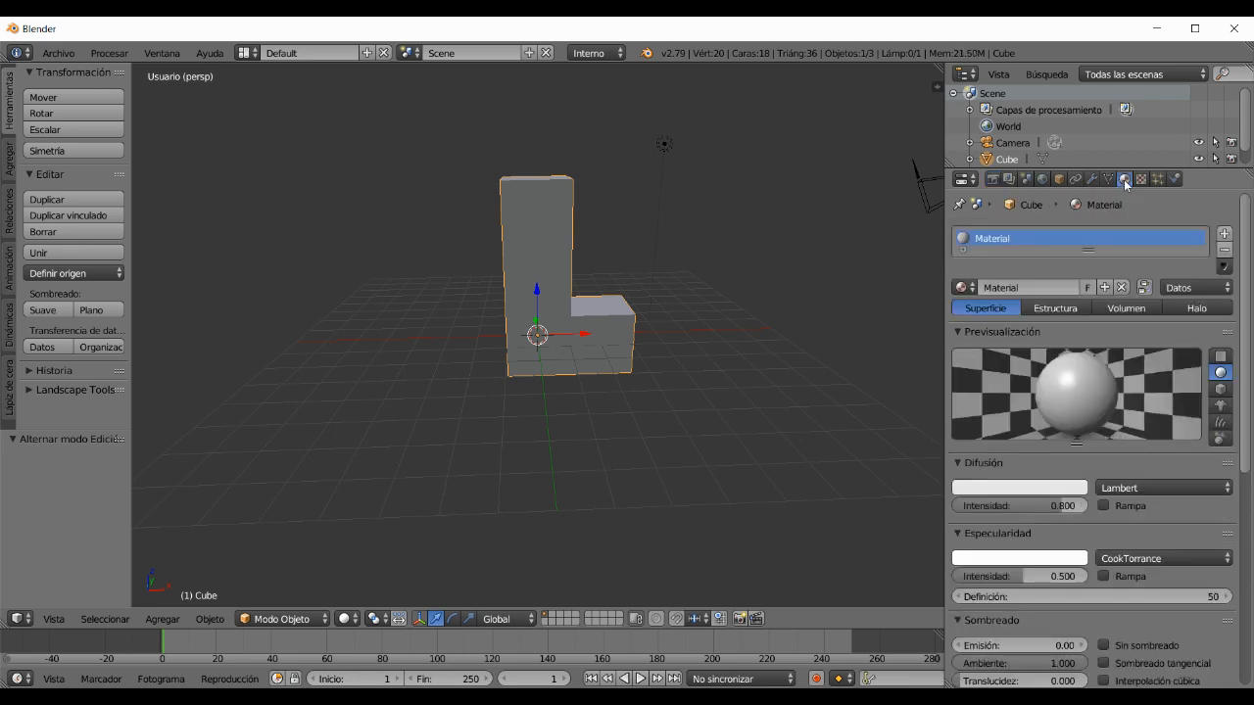
{"action": "left_click", "coordinate": [1036, 488]}
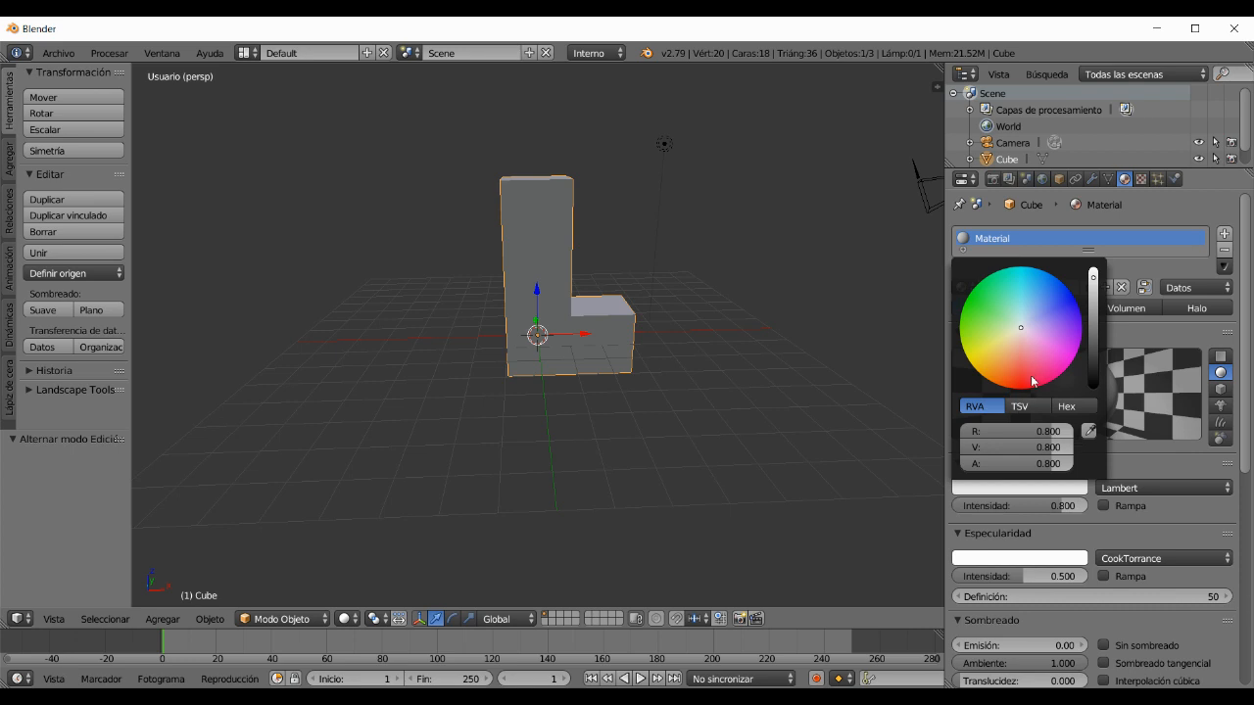
{"action": "left_click", "coordinate": [1027, 385]}
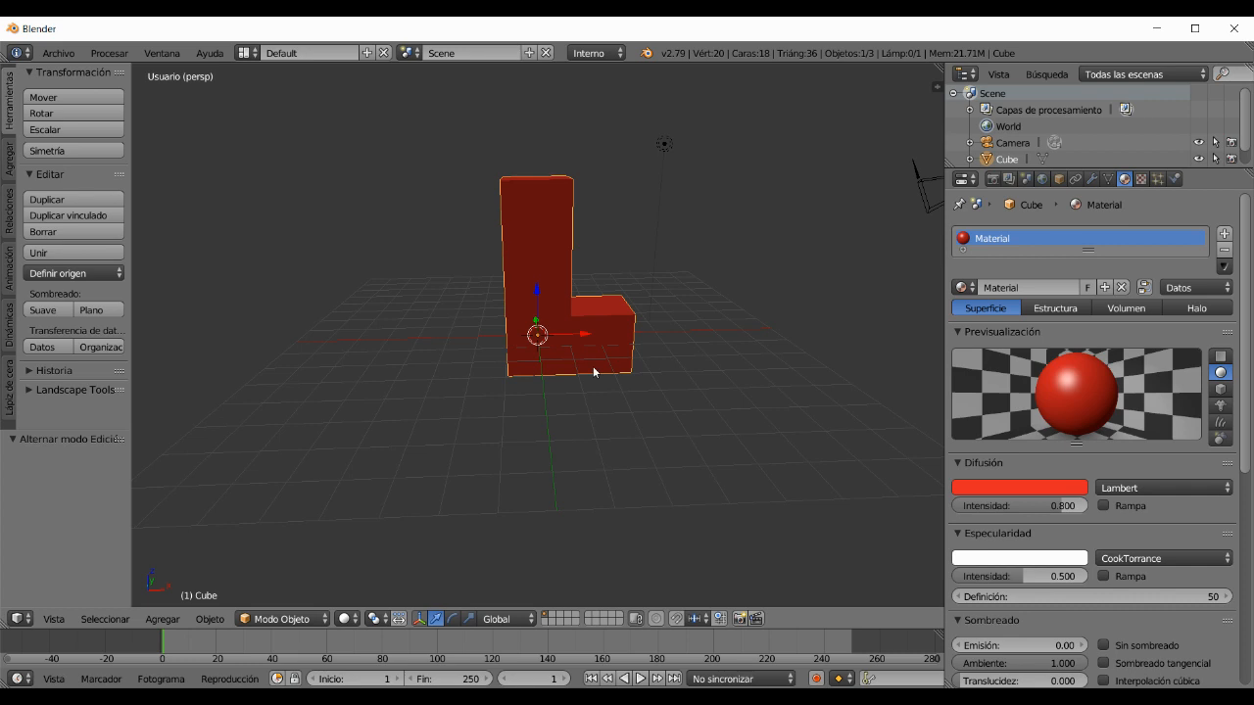
Move the red L piece 4 units along the X axis.
{"action": "key", "text": "g"}
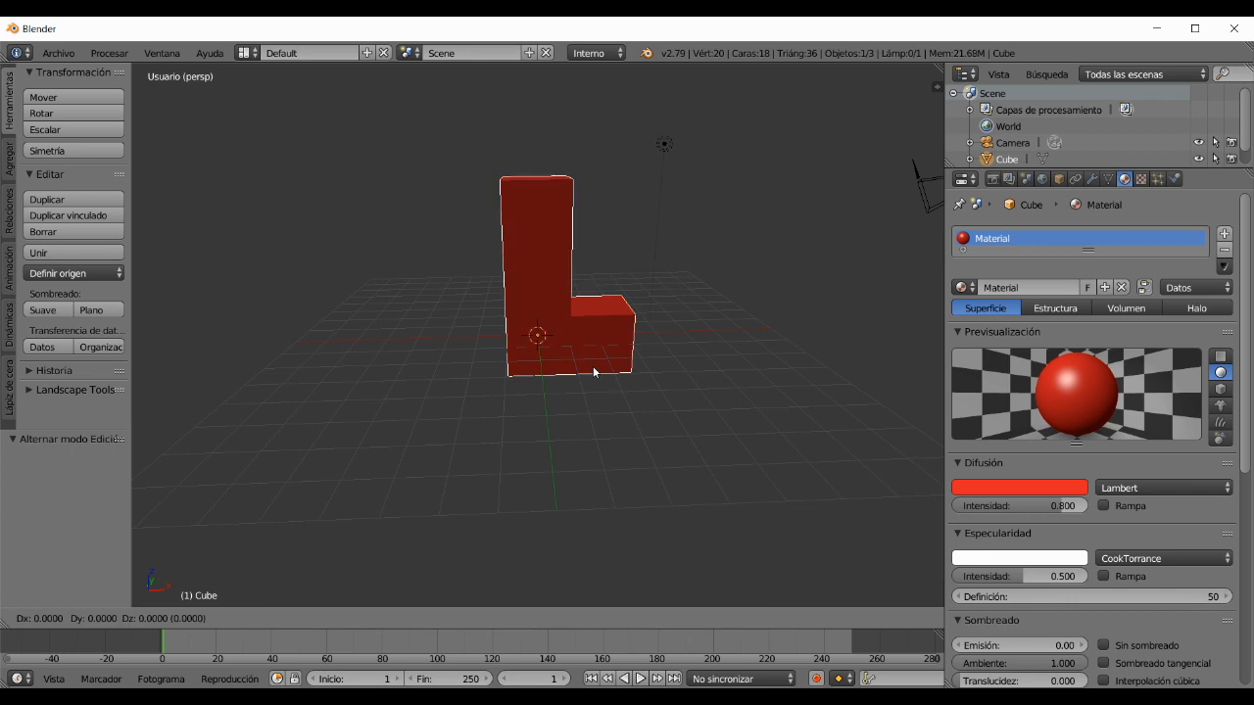
{"action": "key", "text": "x"}
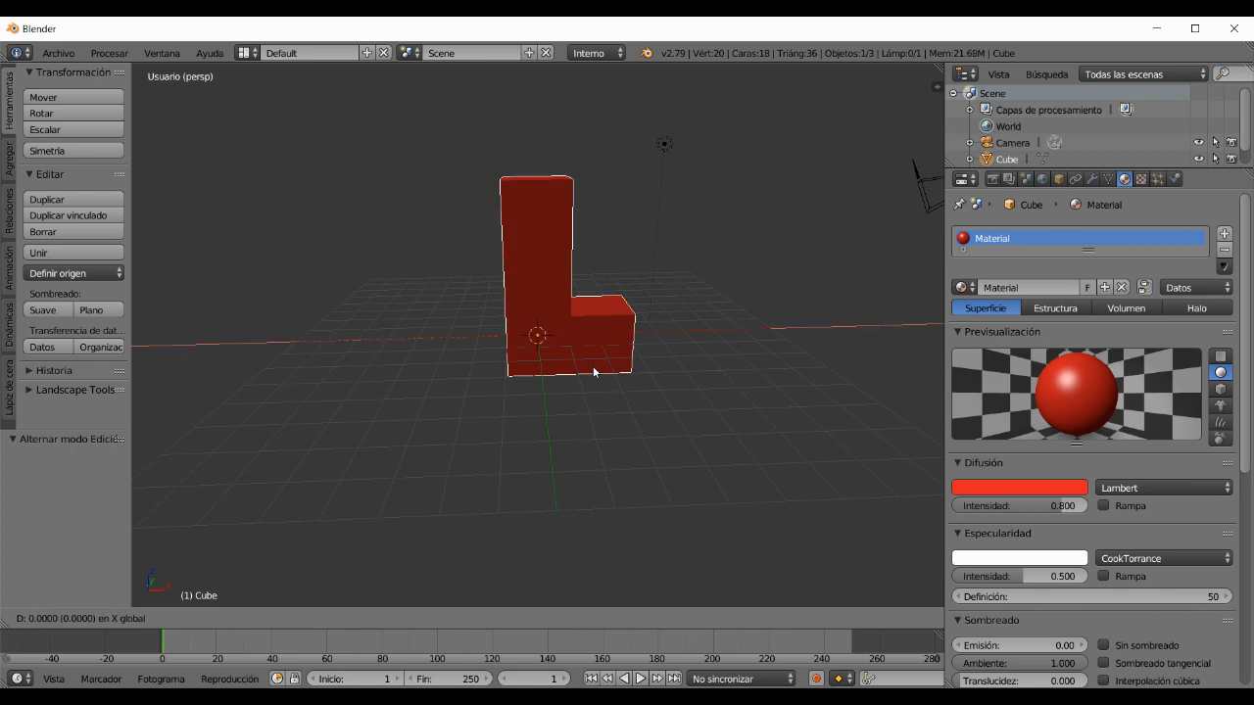
{"action": "key", "text": "4"}
{"action": "key", "text": "Return"}
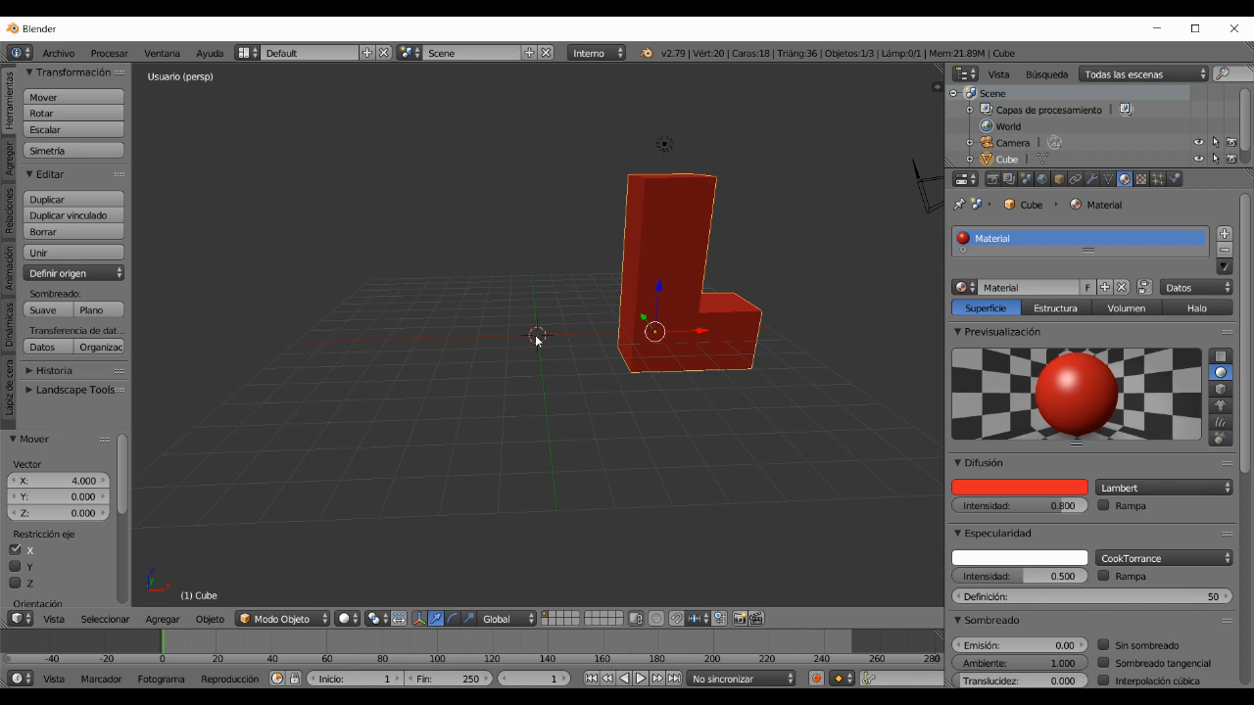
Add a new cube mesh at the origin and enter Edit Mode on it.
{"action": "left_click", "coordinate": [12, 153]}
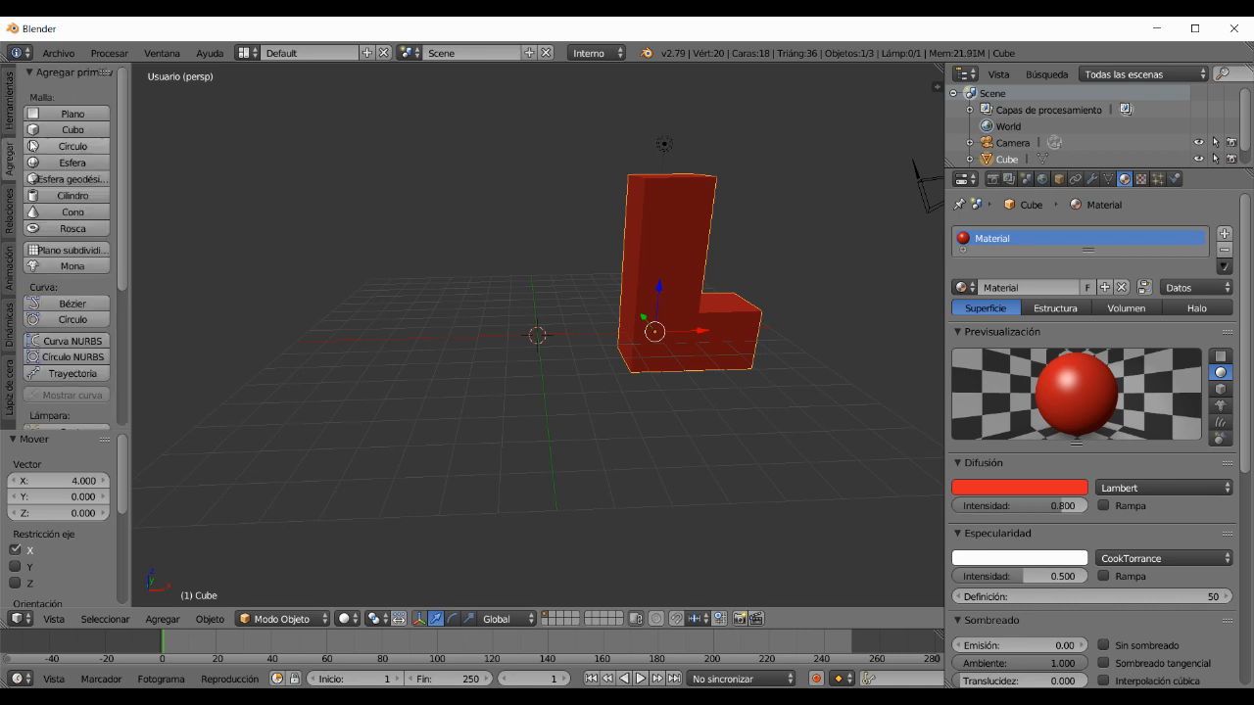
{"action": "left_click", "coordinate": [73, 130]}
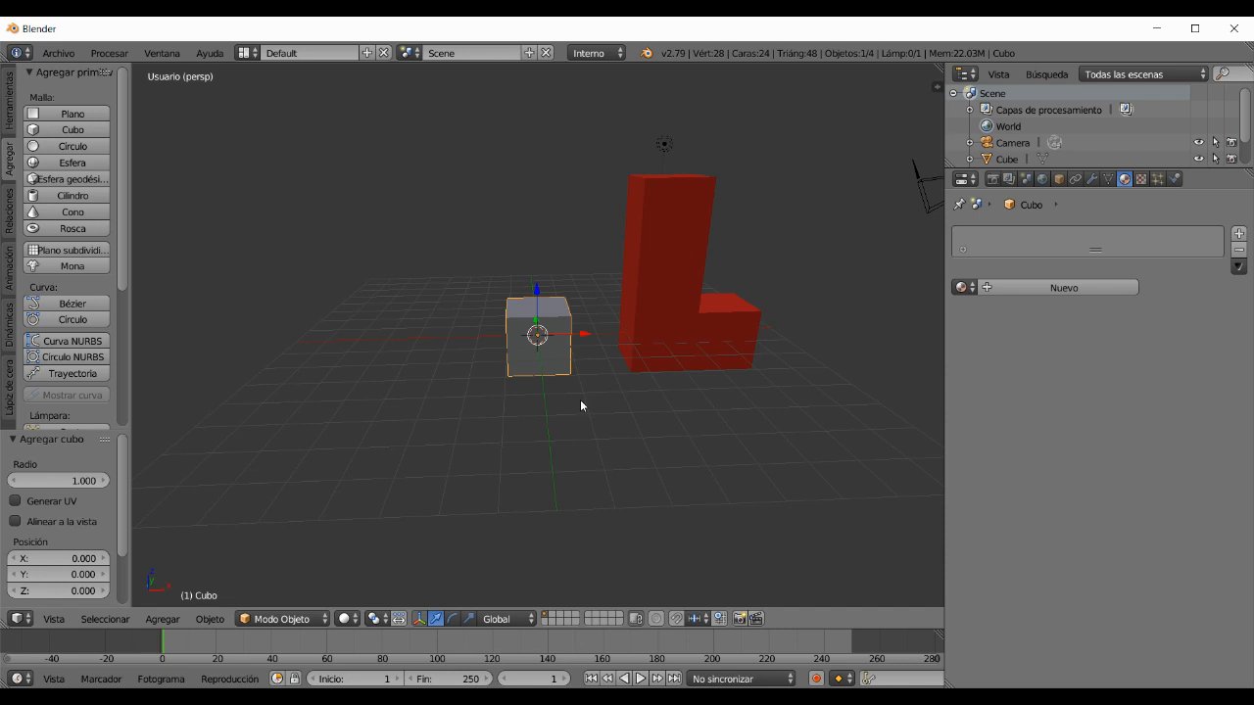
{"action": "key", "text": "Tab"}
Extrude the new cube's side face facing the L piece by 2 units along the global X axis.
{"action": "middle_click_drag", "start_coordinate": [599, 408], "coordinate": [571, 412]}
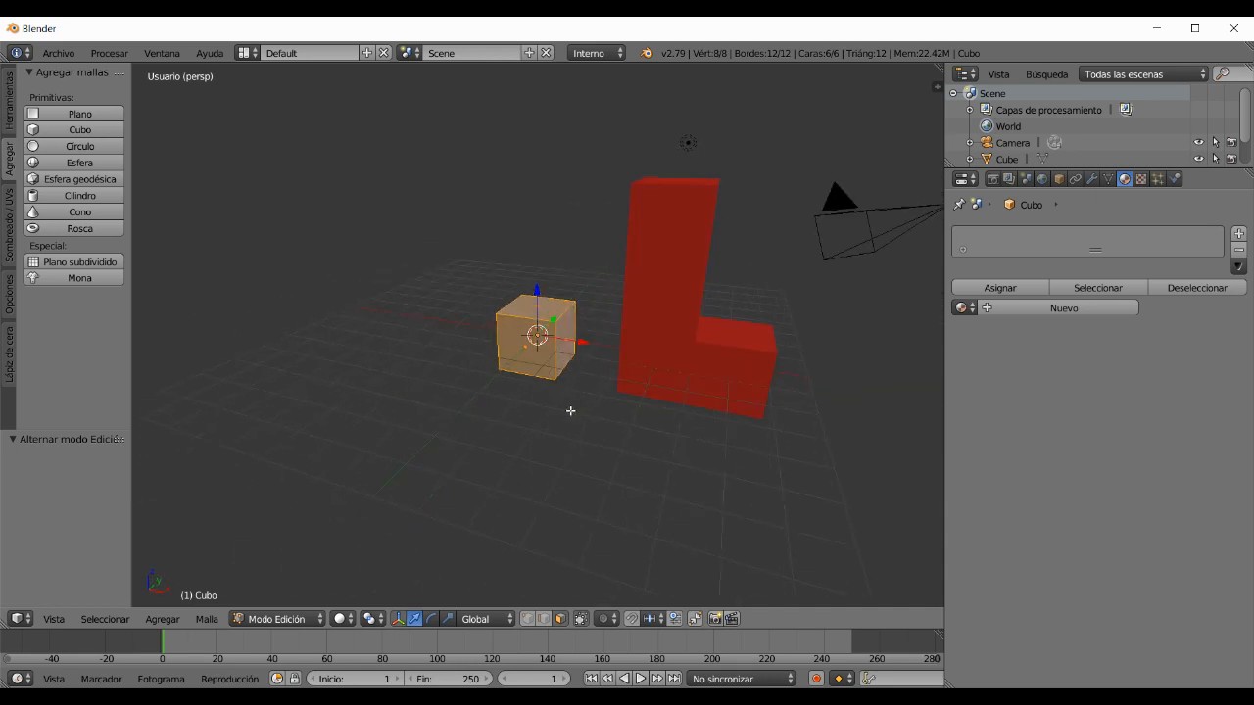
{"action": "right_click", "coordinate": [565, 341]}
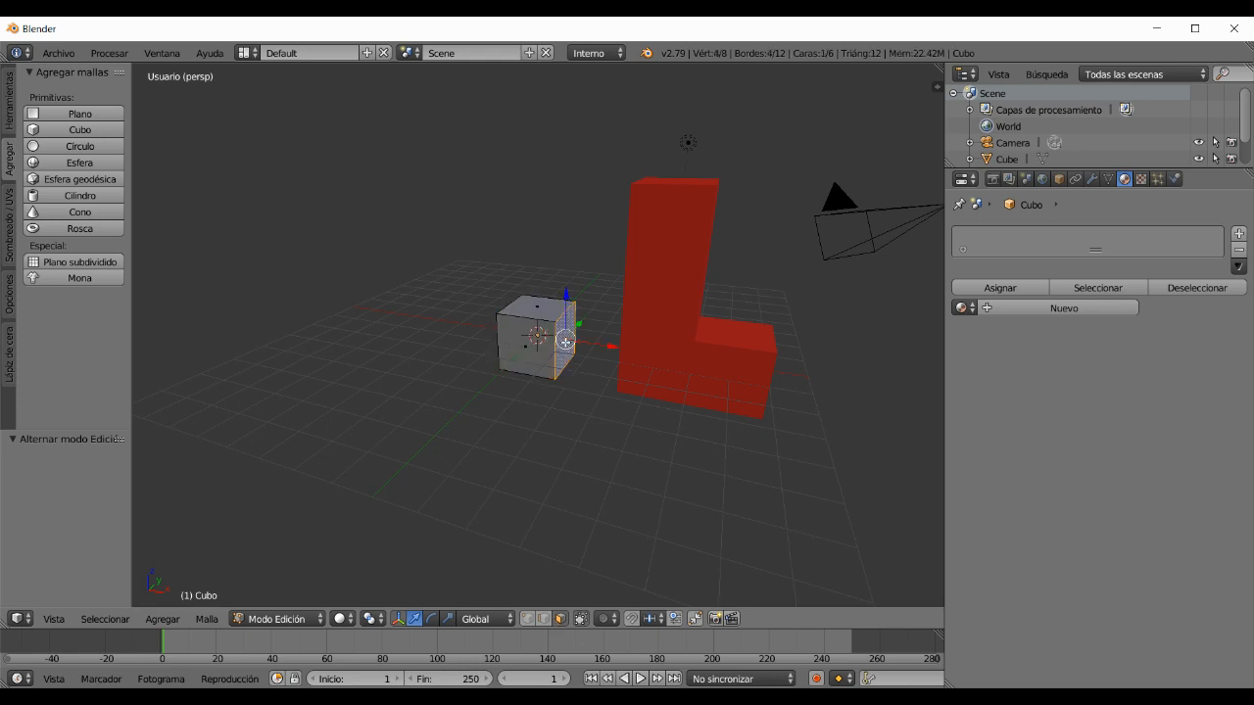
{"action": "key", "text": "e"}
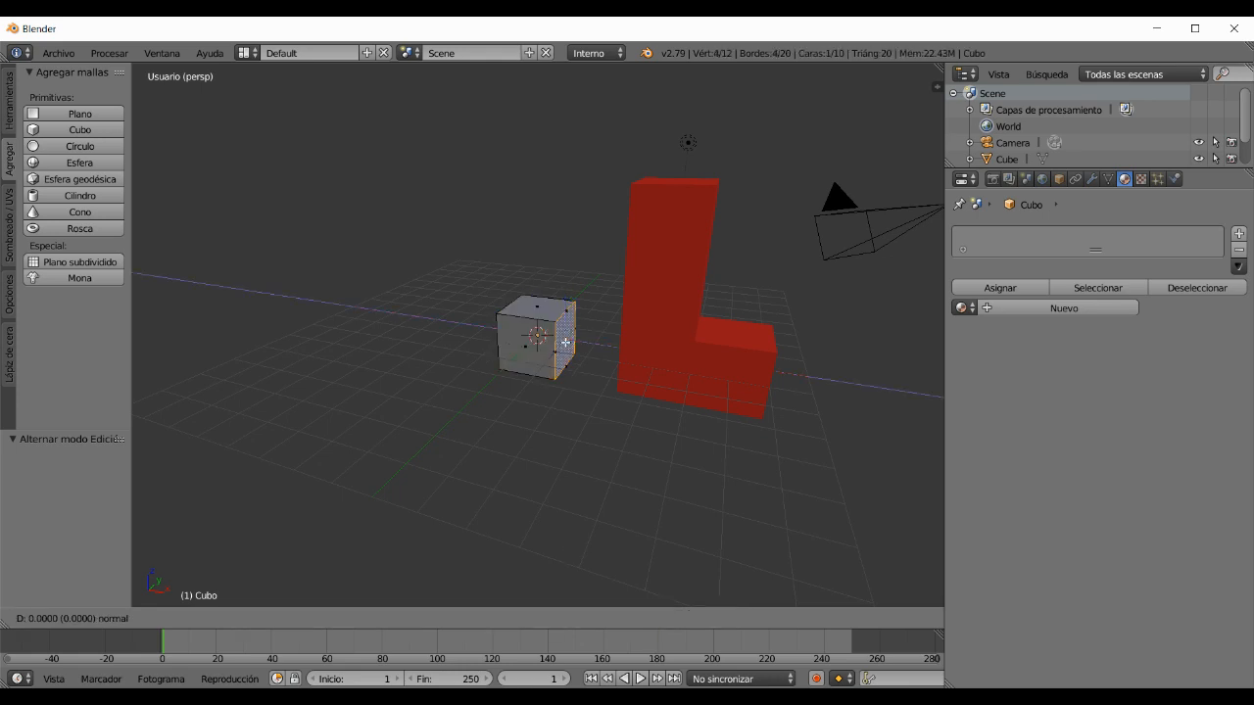
{"action": "key", "text": "x"}
{"action": "key", "text": "x"}
{"action": "key", "text": "x"}
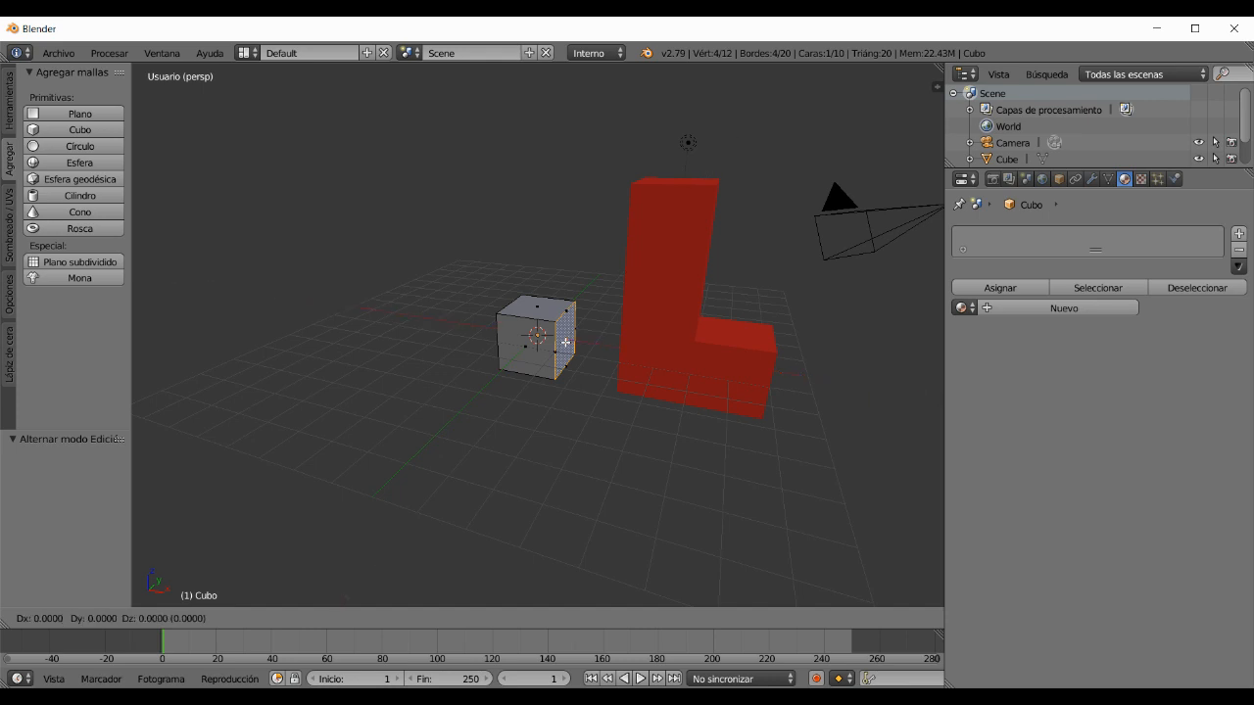
{"action": "key", "text": "x"}
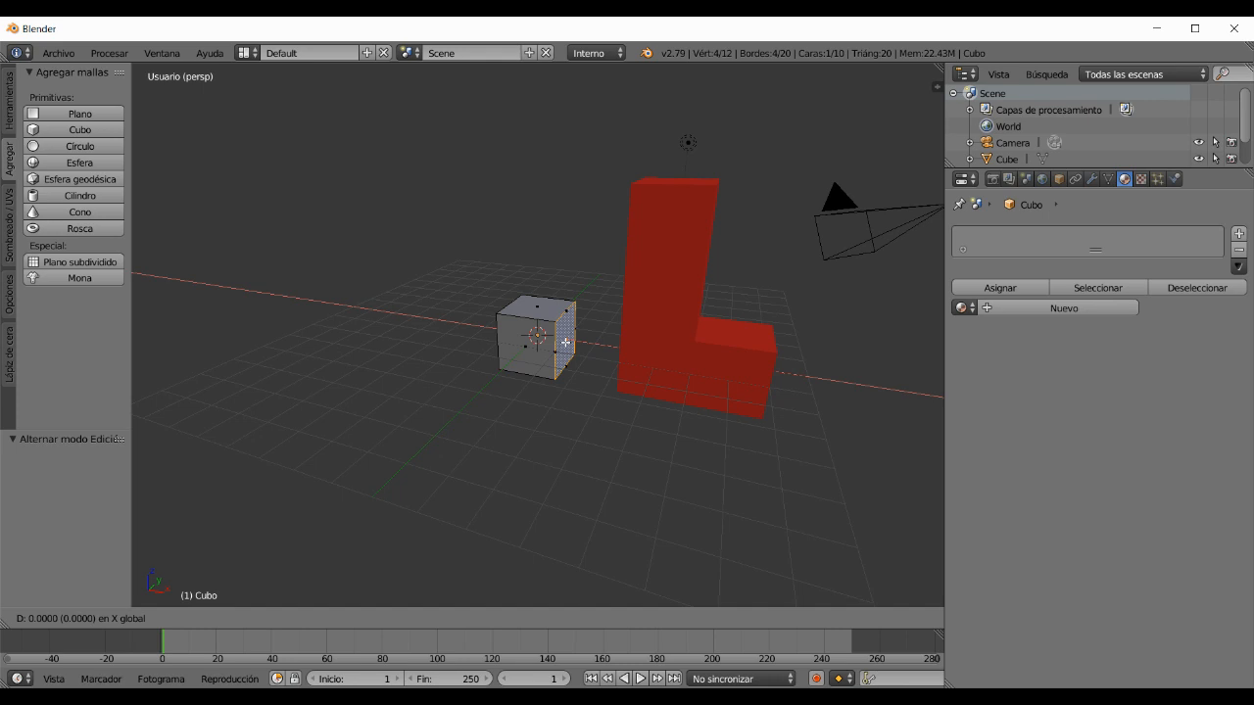
{"action": "left_click", "coordinate": [620, 349]}
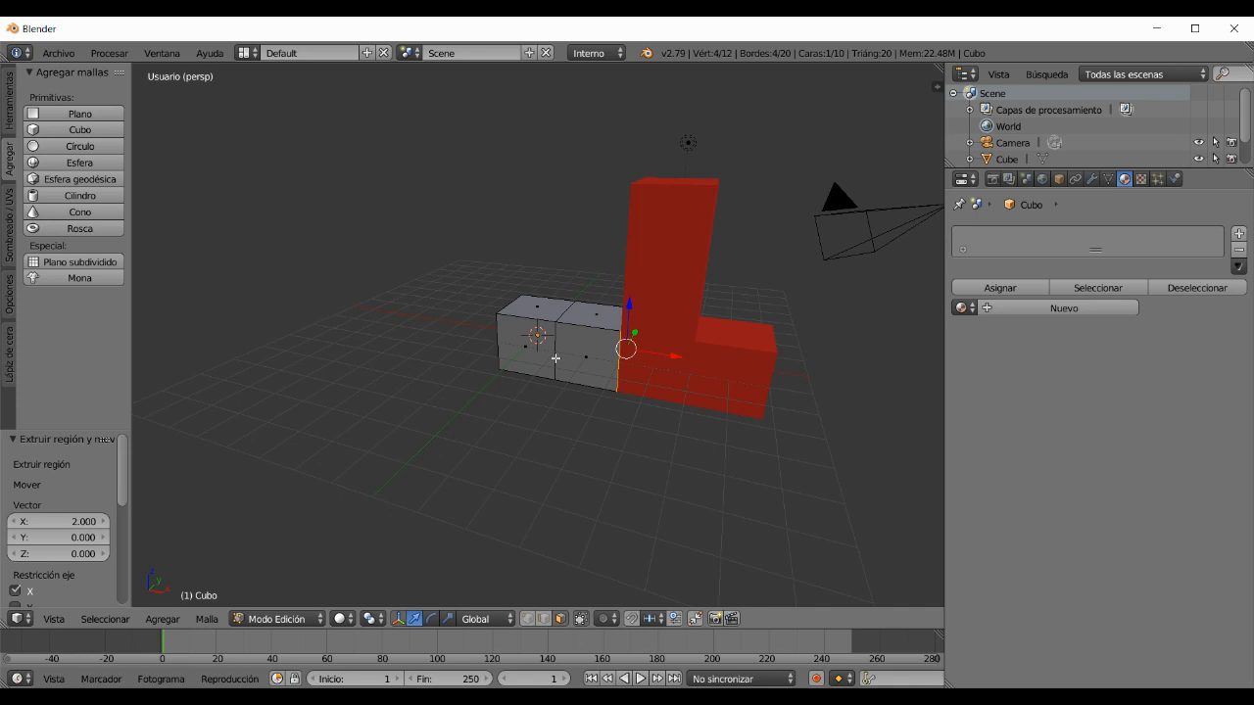
Extrude the top face of the new piece's original cube section upward by 2 units.
{"action": "right_click", "coordinate": [548, 299]}
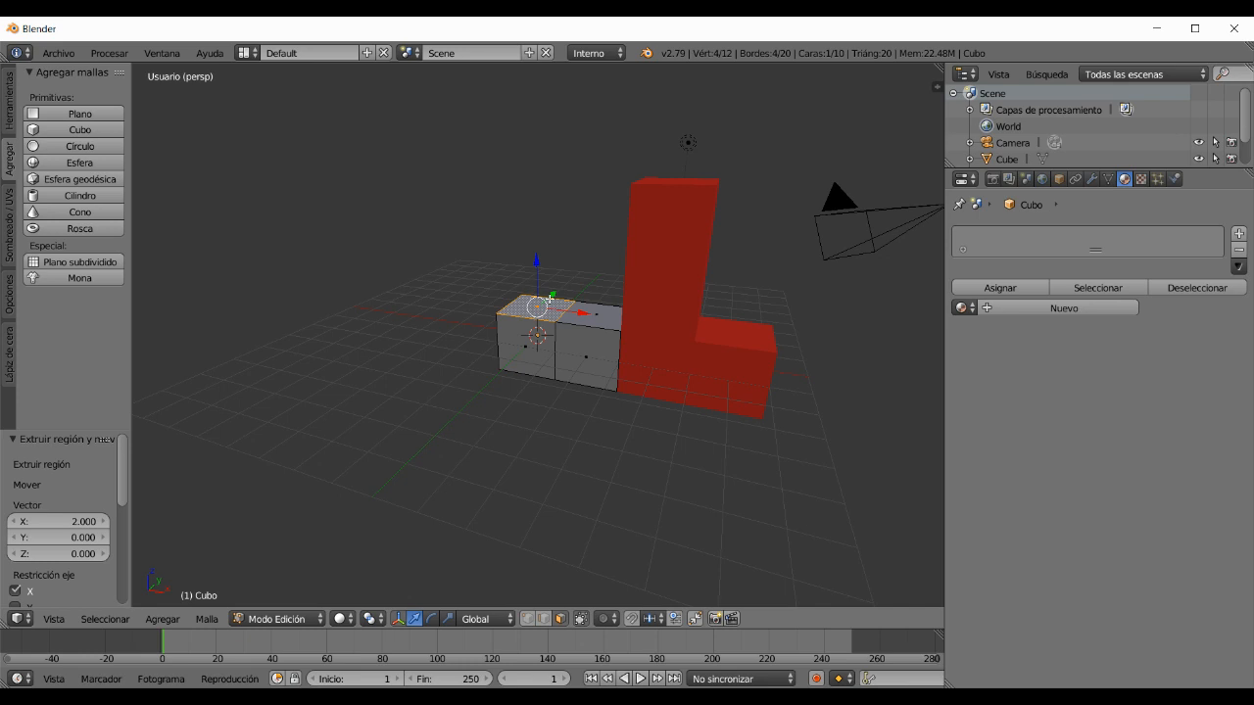
{"action": "key", "text": "e"}
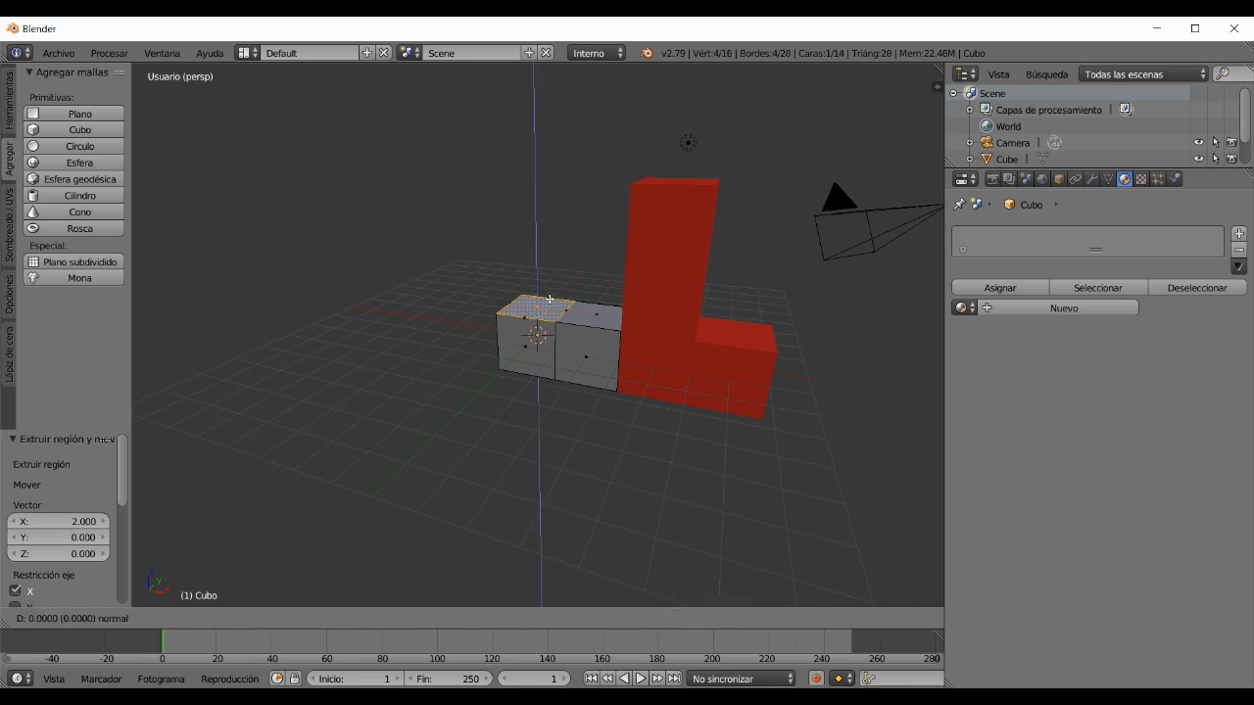
{"action": "left_click", "coordinate": [547, 251]}
Extrude the upper block's negative-X face outward by one block width to form the Z-shaped piece, and return to Object Mode.
{"action": "middle_click_drag", "start_coordinate": [522, 391], "coordinate": [519, 323]}
{"action": "right_click", "coordinate": [517, 295]}
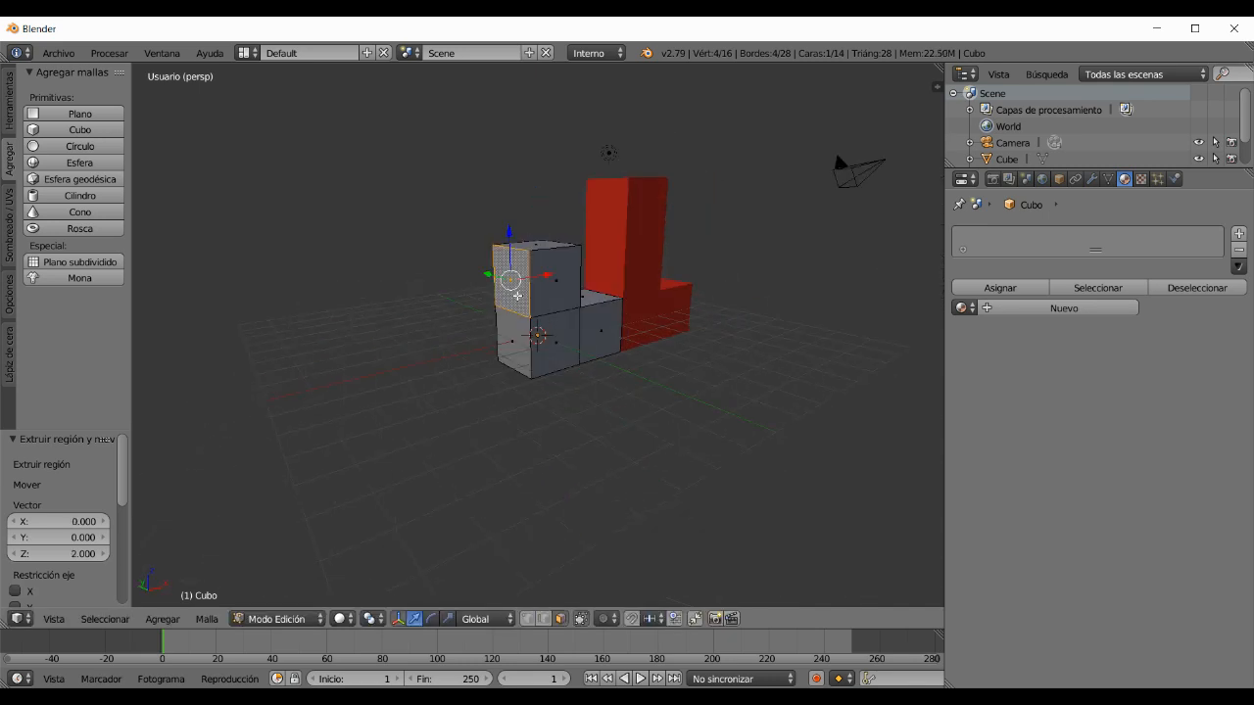
{"action": "key", "text": "e"}
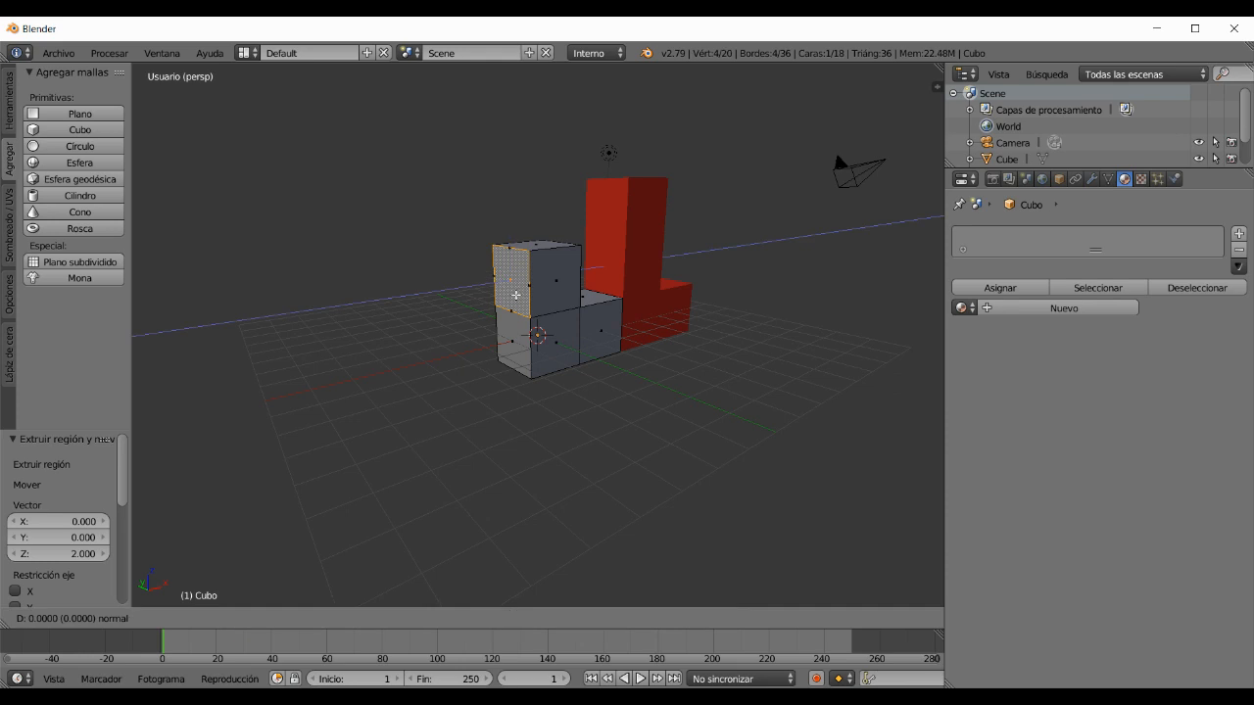
{"action": "left_click", "coordinate": [470, 315]}
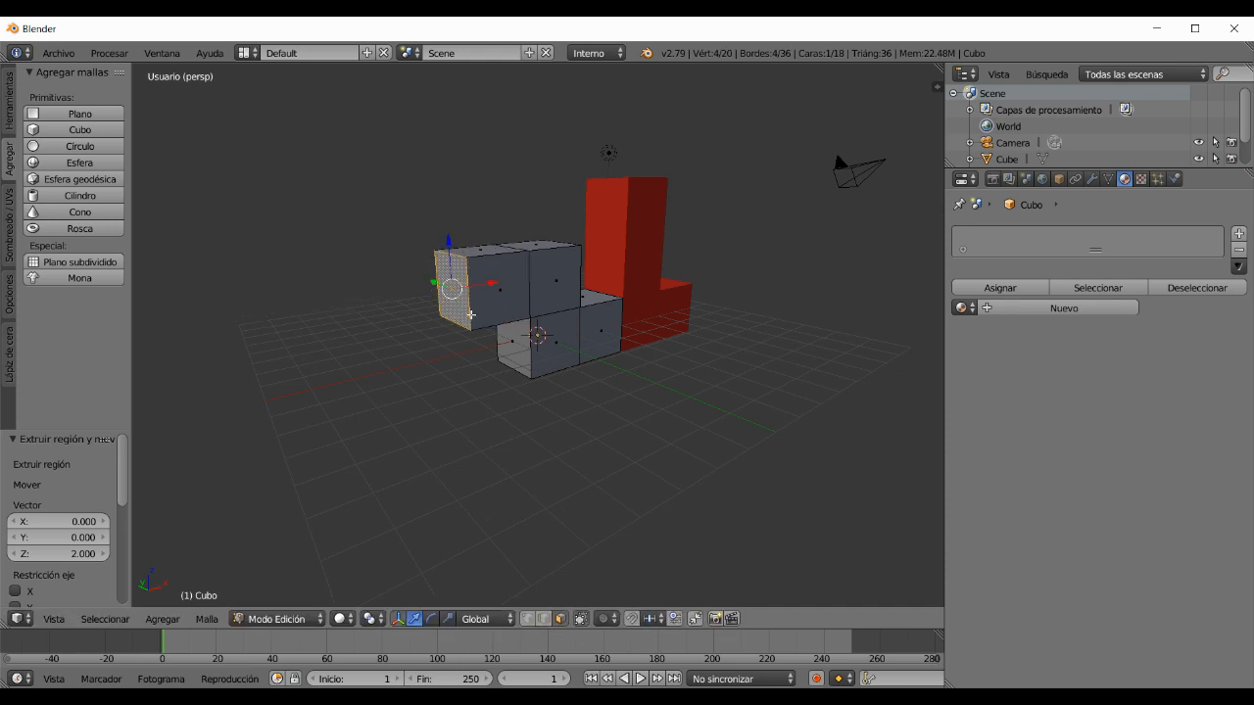
{"action": "middle_click_drag", "start_coordinate": [613, 499], "coordinate": [549, 493]}
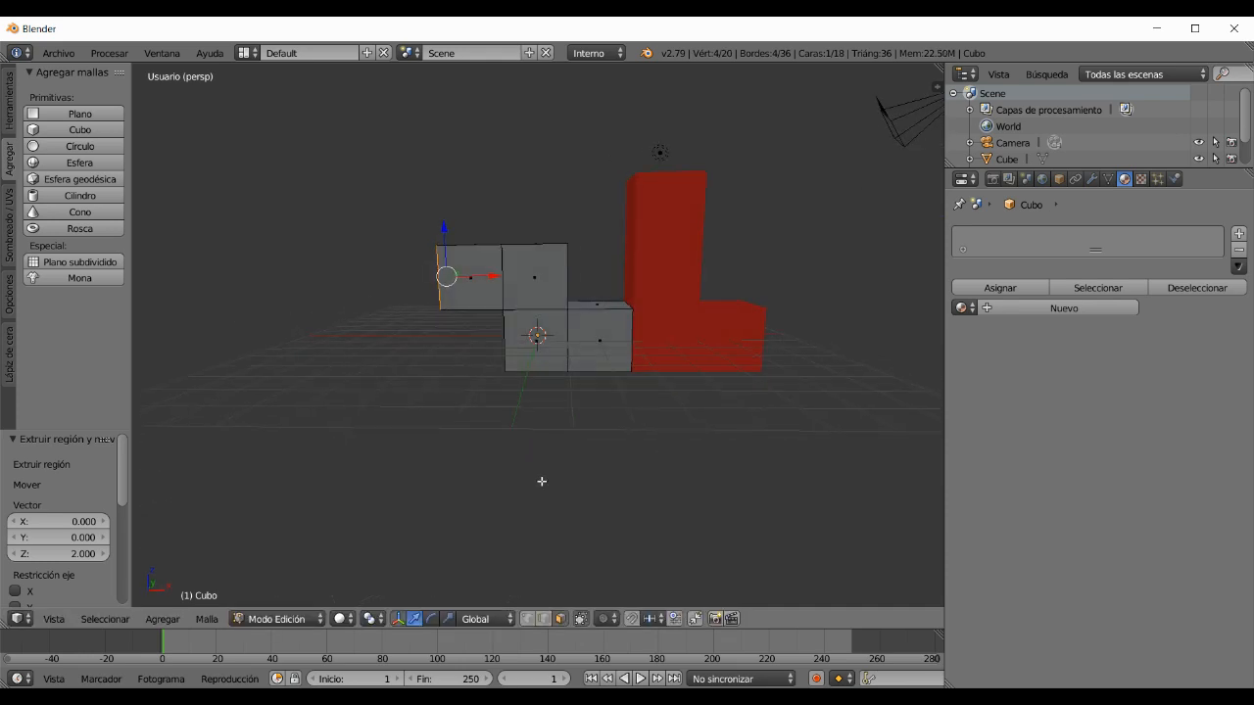
{"action": "key", "text": "Tab"}
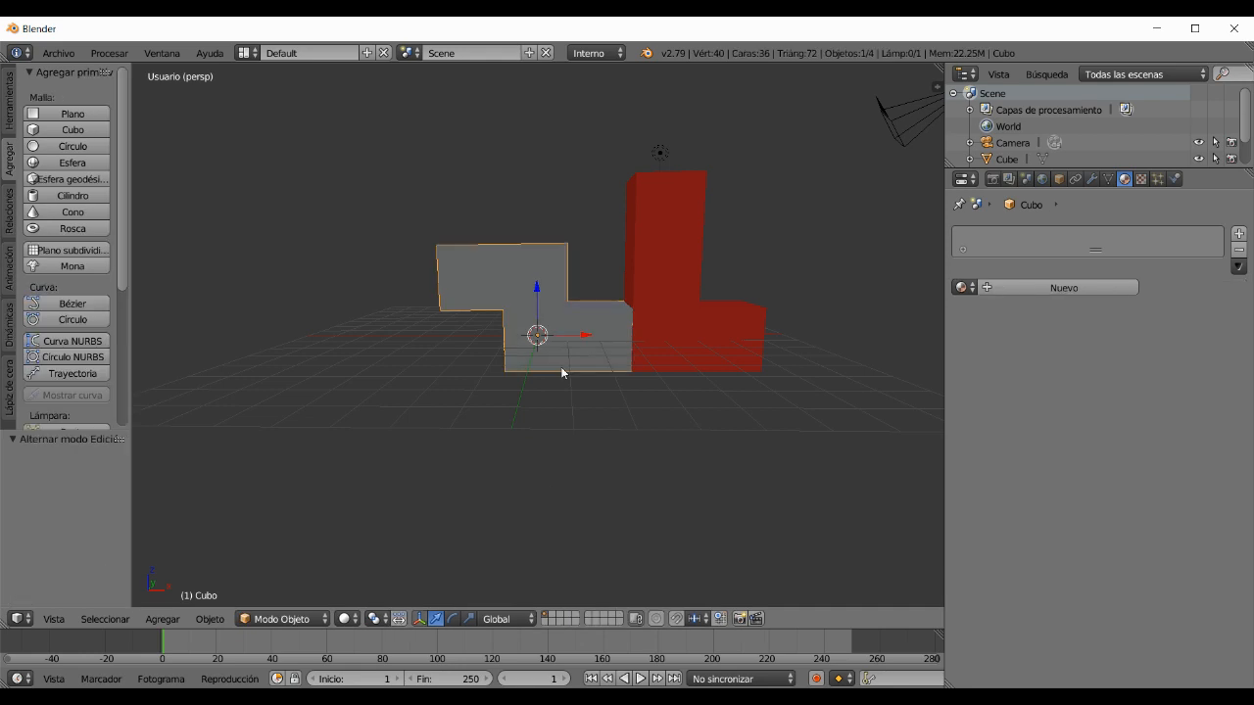
Create a new material for the Z-shaped piece and set its diffuse color to green.
{"action": "left_click", "coordinate": [1050, 287]}
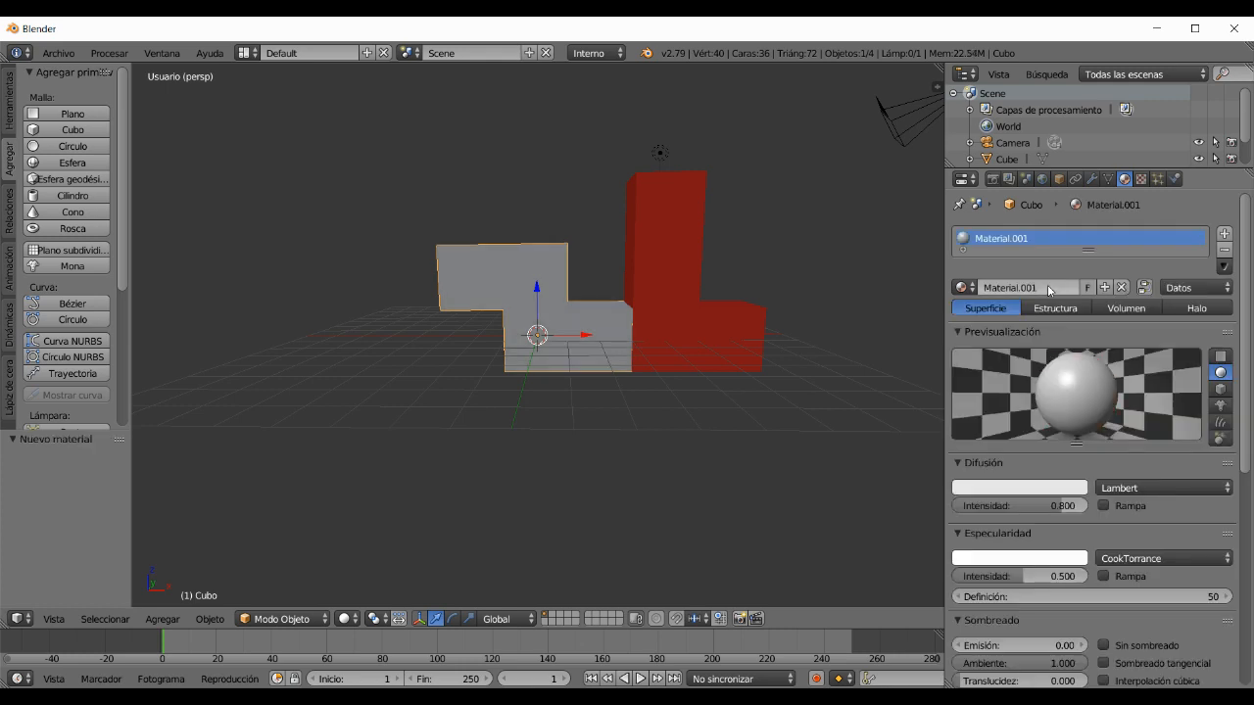
{"action": "left_click", "coordinate": [1007, 484]}
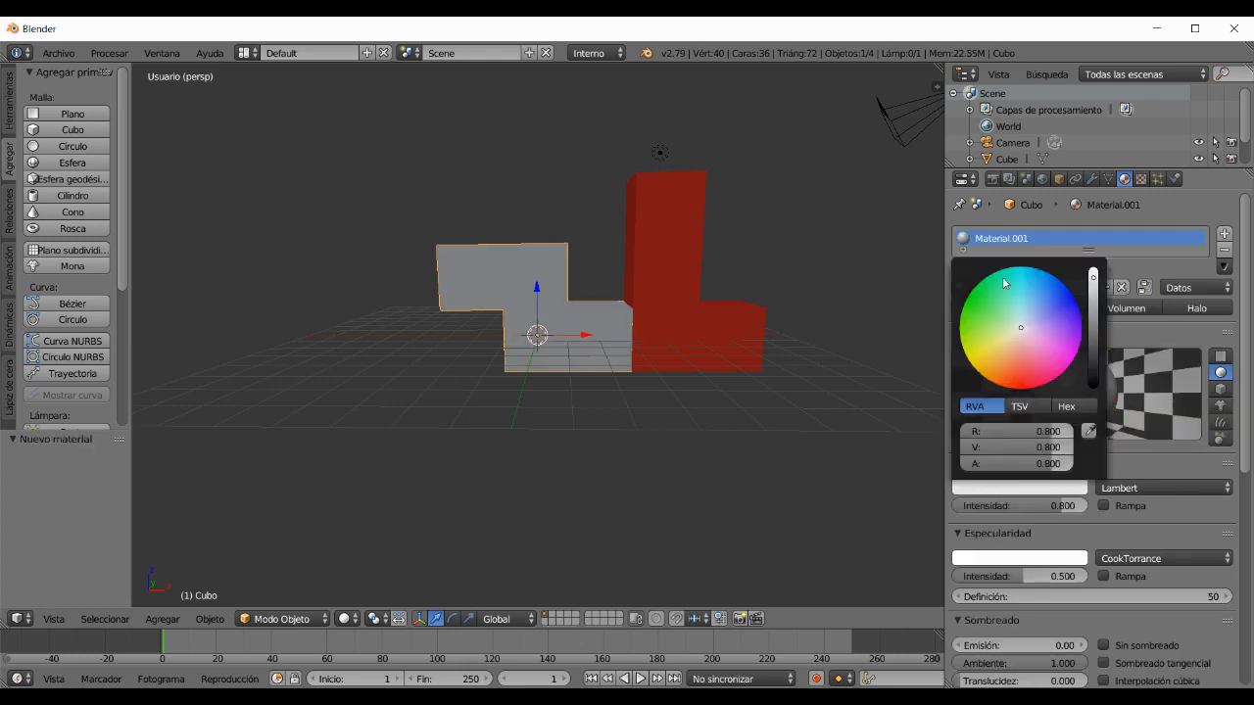
{"action": "left_click", "coordinate": [981, 309]}
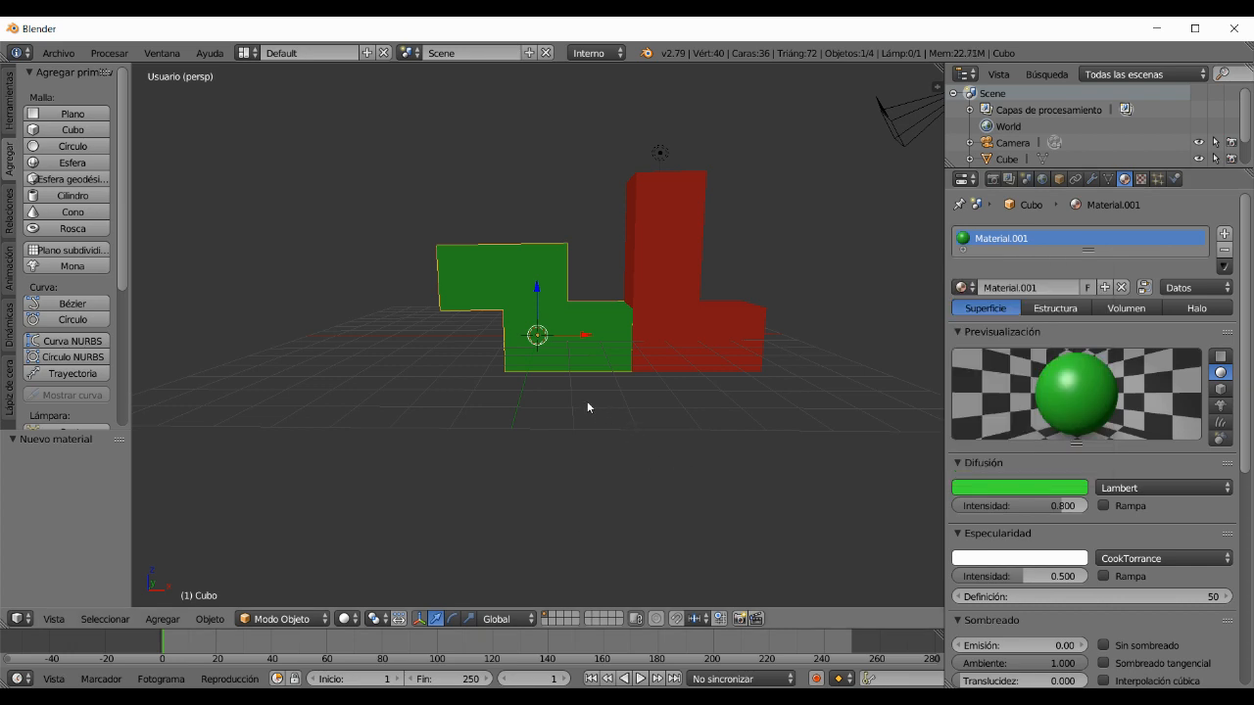
Move the green Z-shaped piece 8 units along the global X axis so it fits against the red L piece.
{"action": "key", "text": "g"}
{"action": "key", "text": "x"}
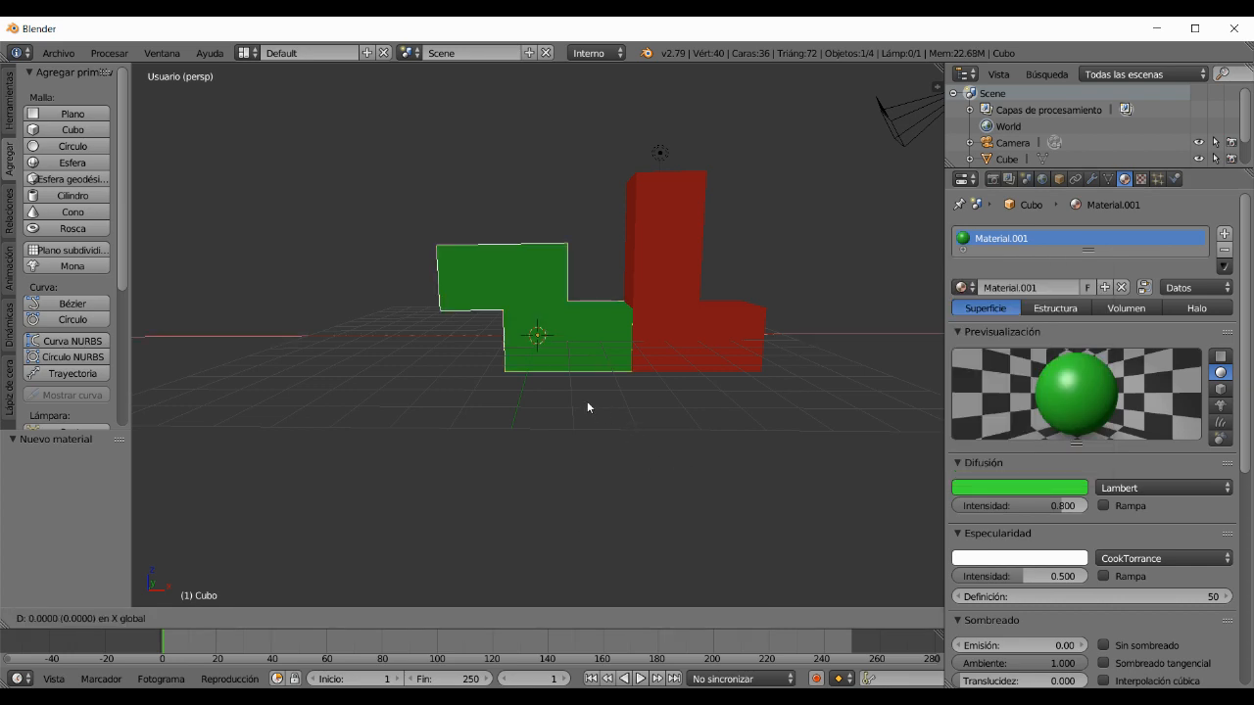
{"action": "left_click", "coordinate": [819, 431]}
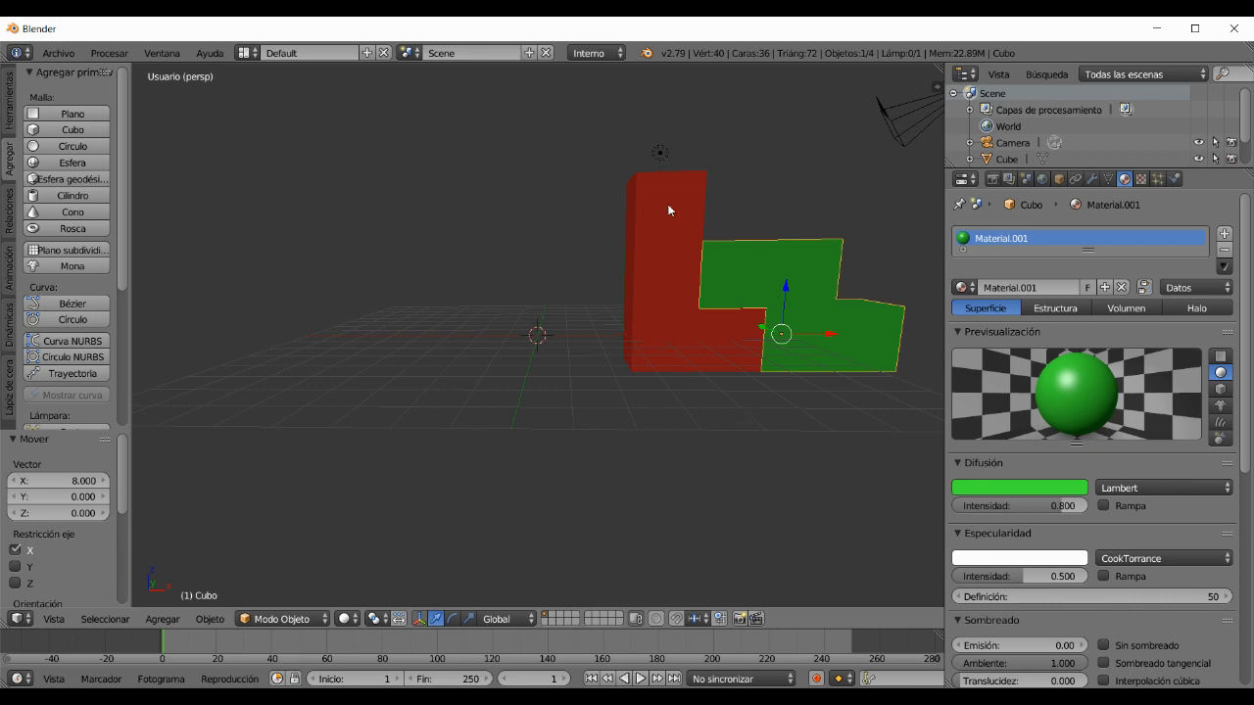
Add a new cube at the origin and, in Edit Mode, extrude its face toward the red L piece by 2 units.
{"action": "left_click", "coordinate": [69, 131]}
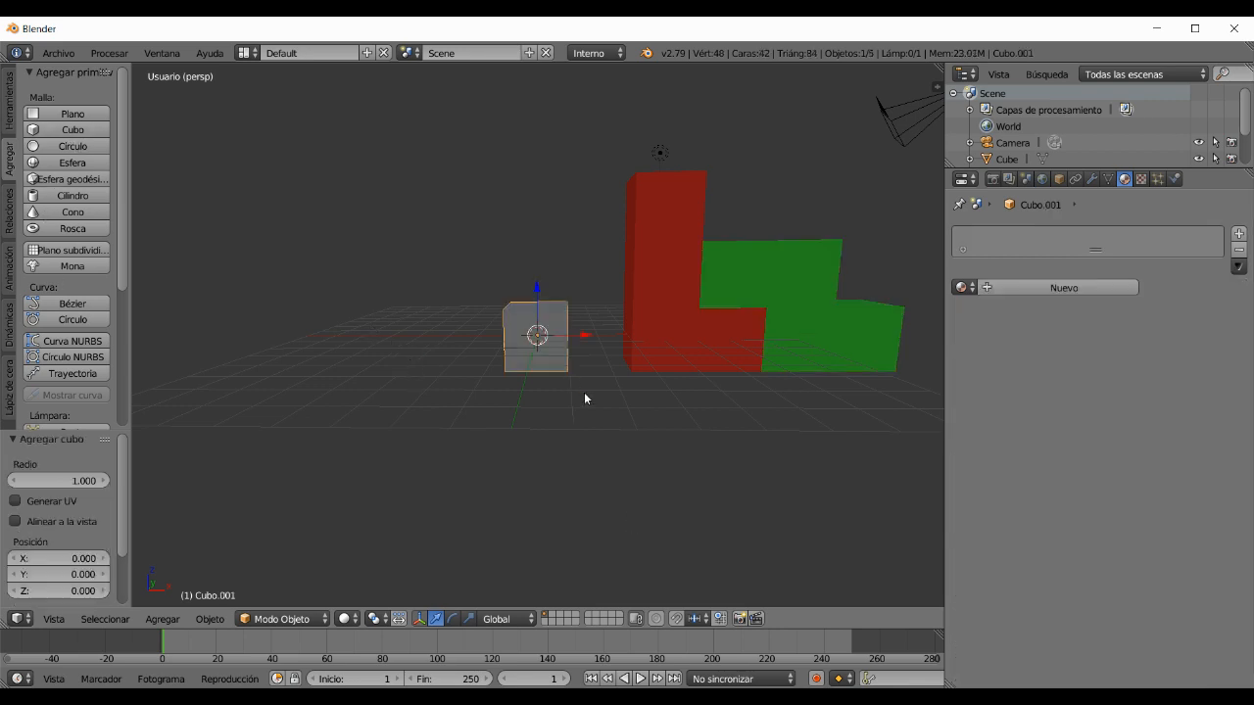
{"action": "key", "text": "Tab"}
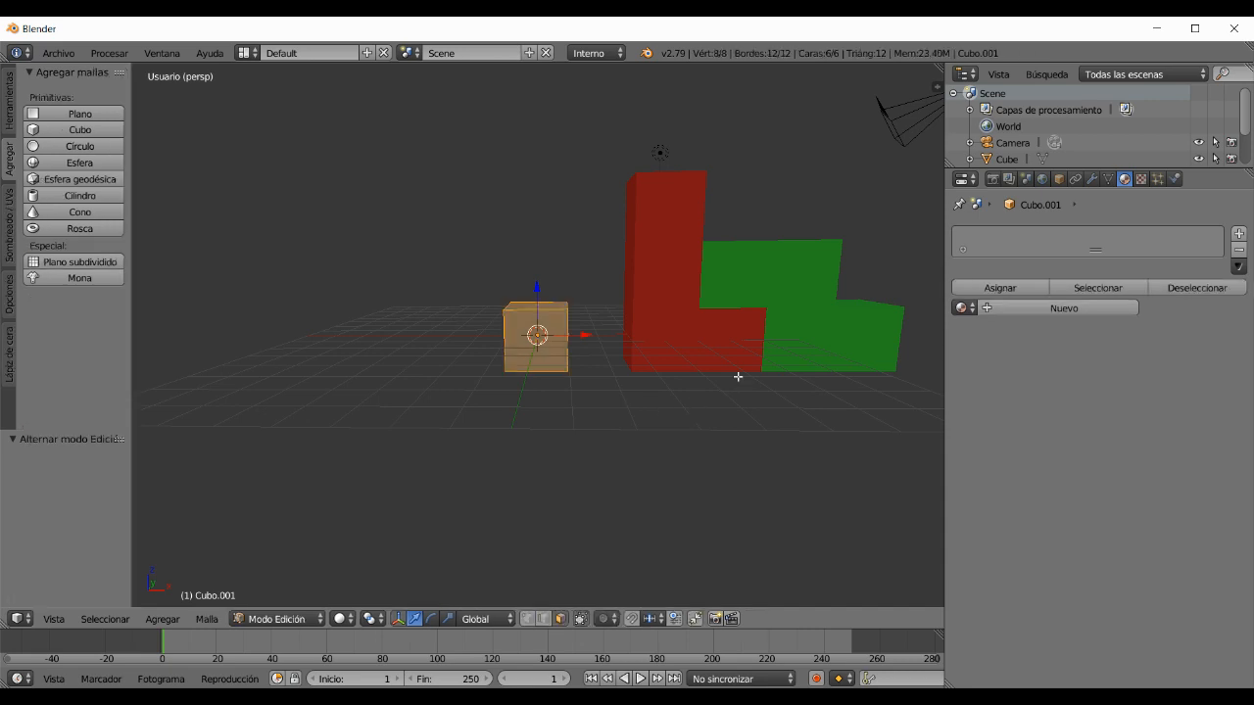
{"action": "middle_click_drag", "start_coordinate": [647, 404], "coordinate": [602, 423]}
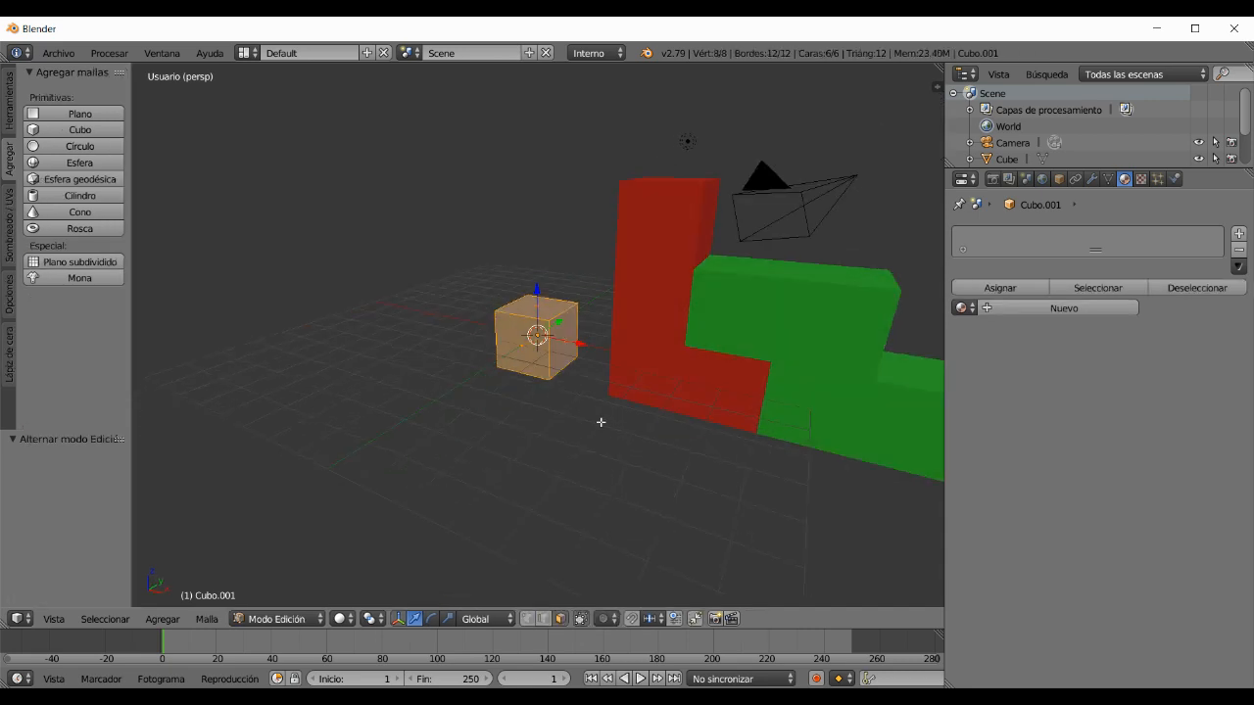
{"action": "right_click", "coordinate": [576, 334]}
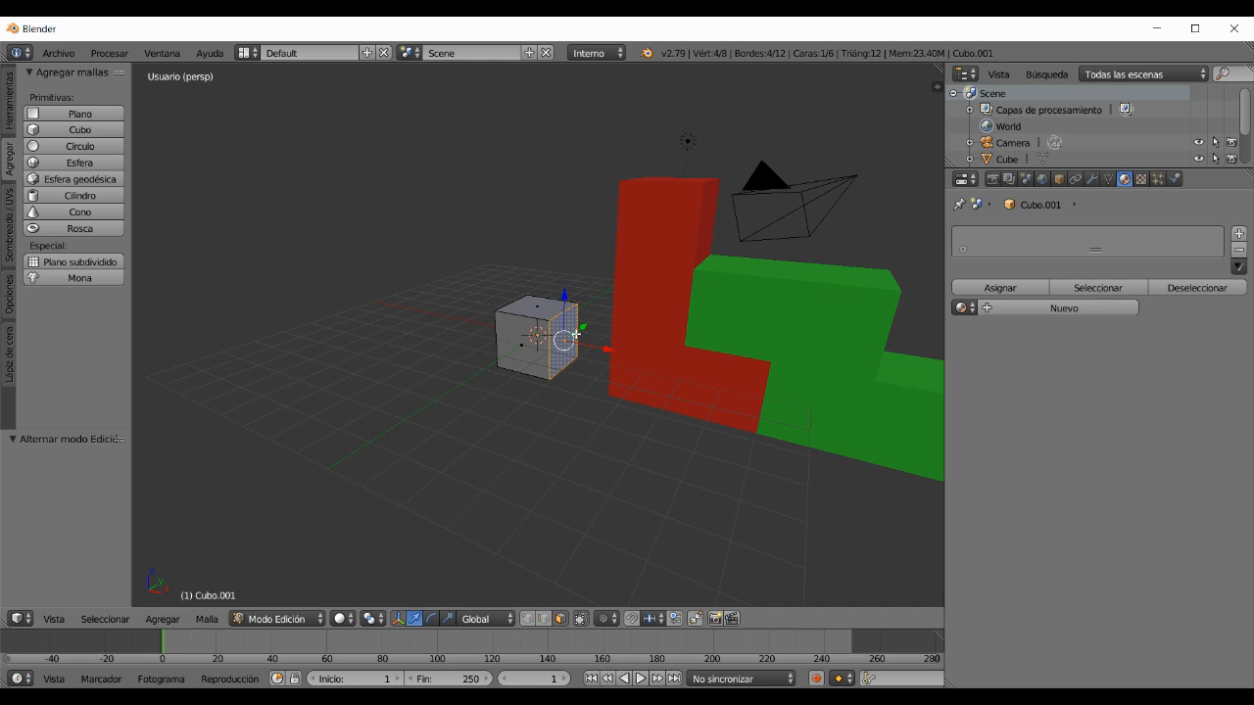
{"action": "key", "text": "e"}
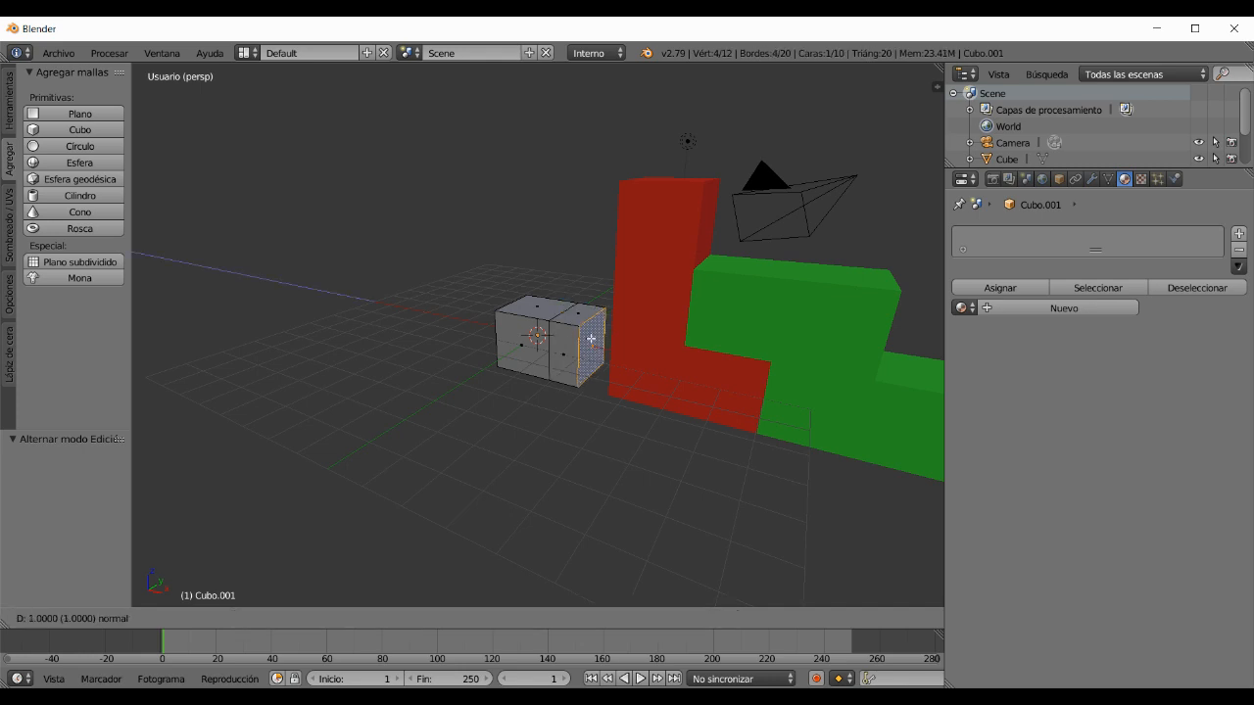
{"action": "left_click", "coordinate": [623, 354]}
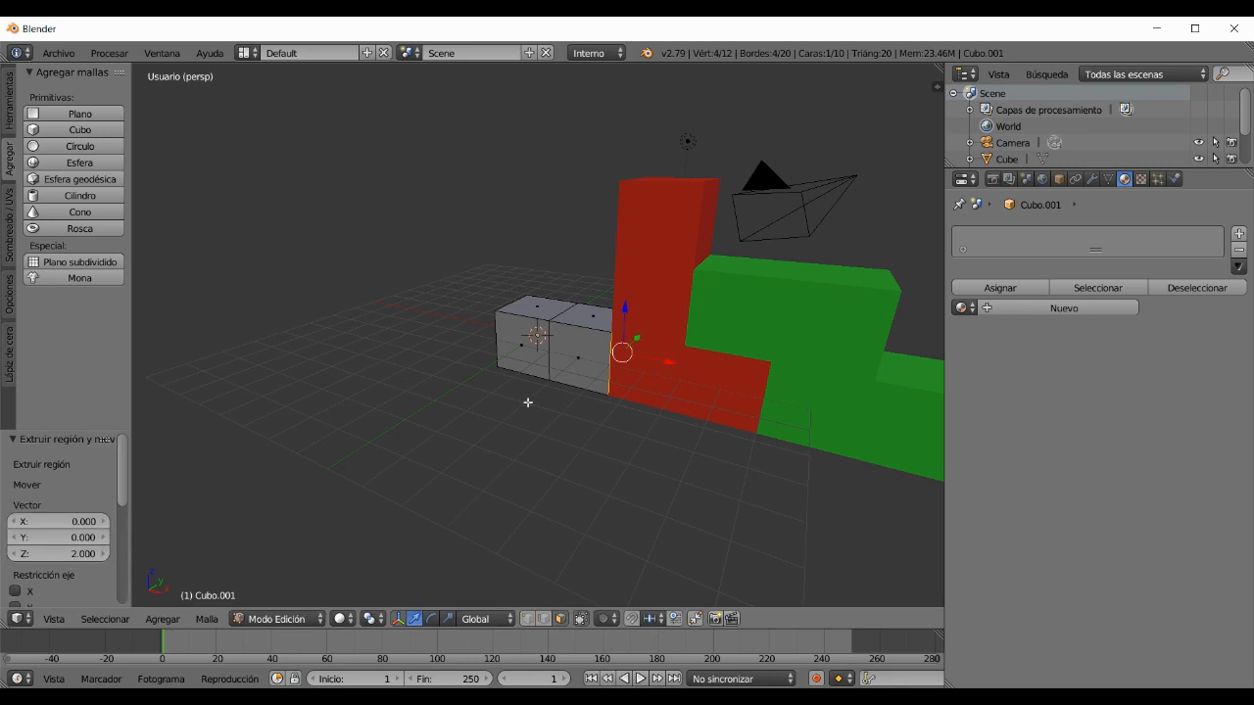
Extrude the original cube's negative-X face outward by 2 units to make a row of three blocks.
{"action": "middle_click_drag", "start_coordinate": [520, 401], "coordinate": [608, 401]}
{"action": "right_click", "coordinate": [513, 346]}
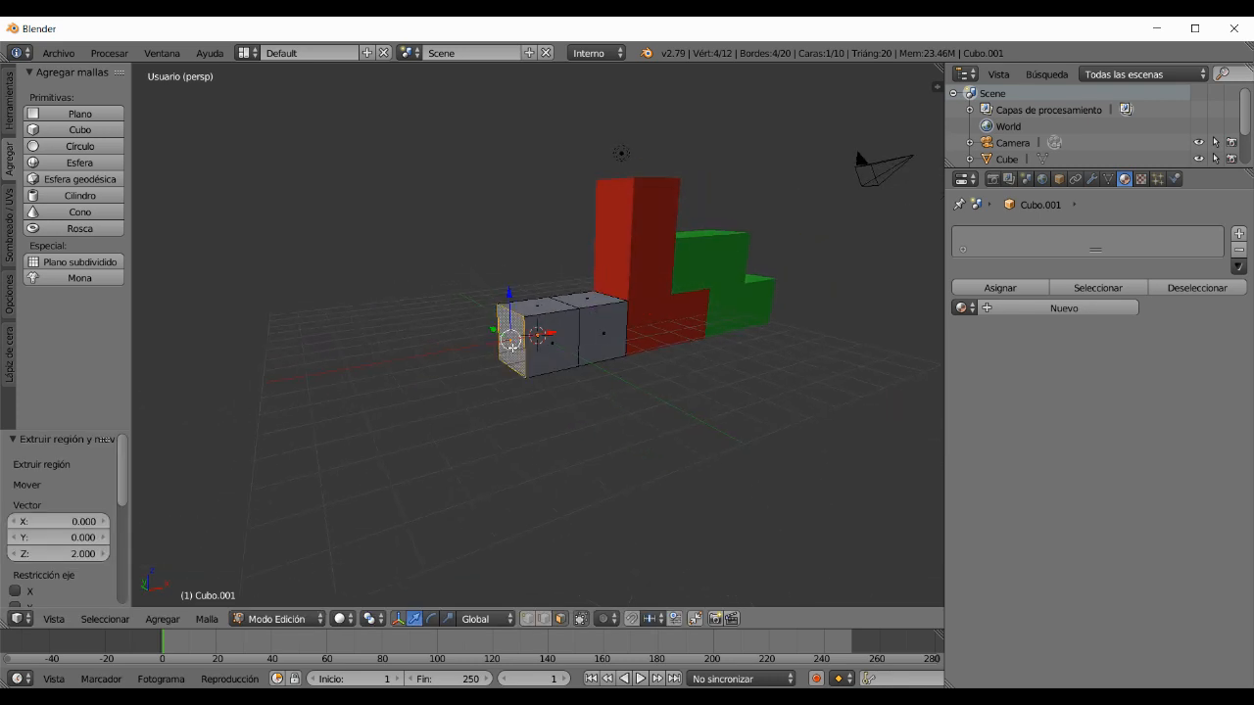
{"action": "key", "text": "e"}
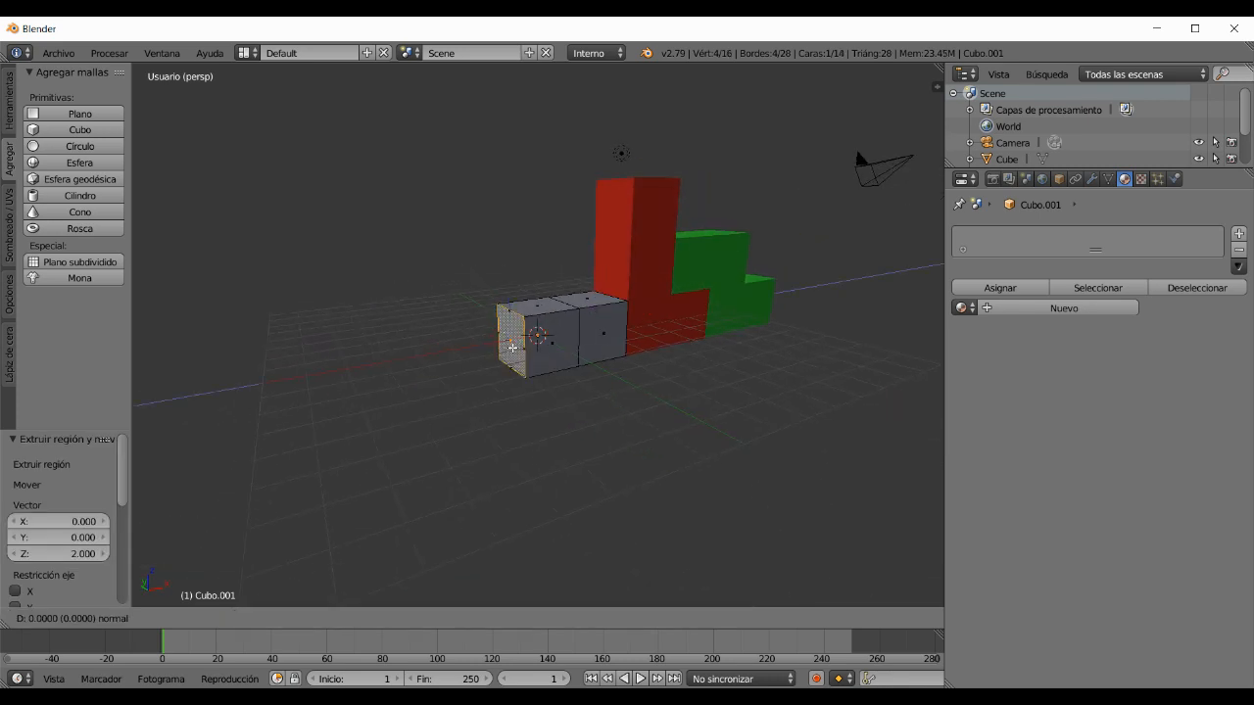
{"action": "left_click", "coordinate": [454, 367]}
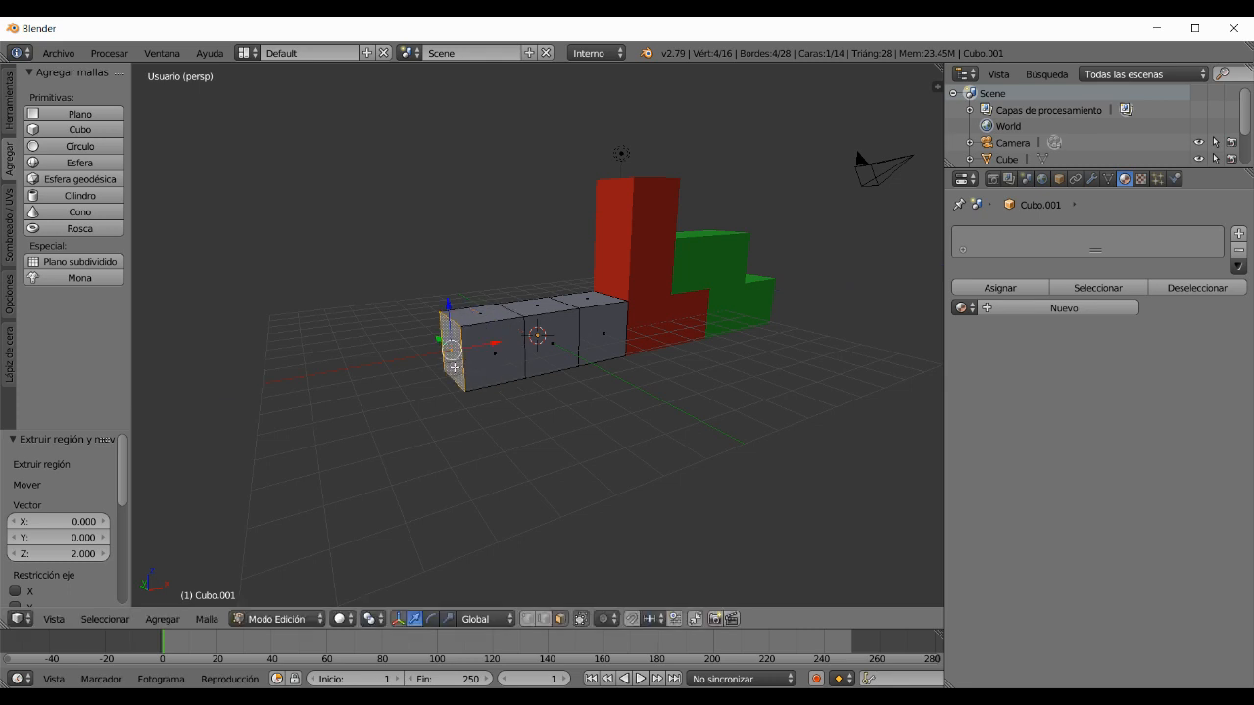
Extrude the middle block's top face upward twice, about 2 units each time, to stack two blocks above the row.
{"action": "right_click", "coordinate": [542, 301]}
{"action": "key", "text": "e"}
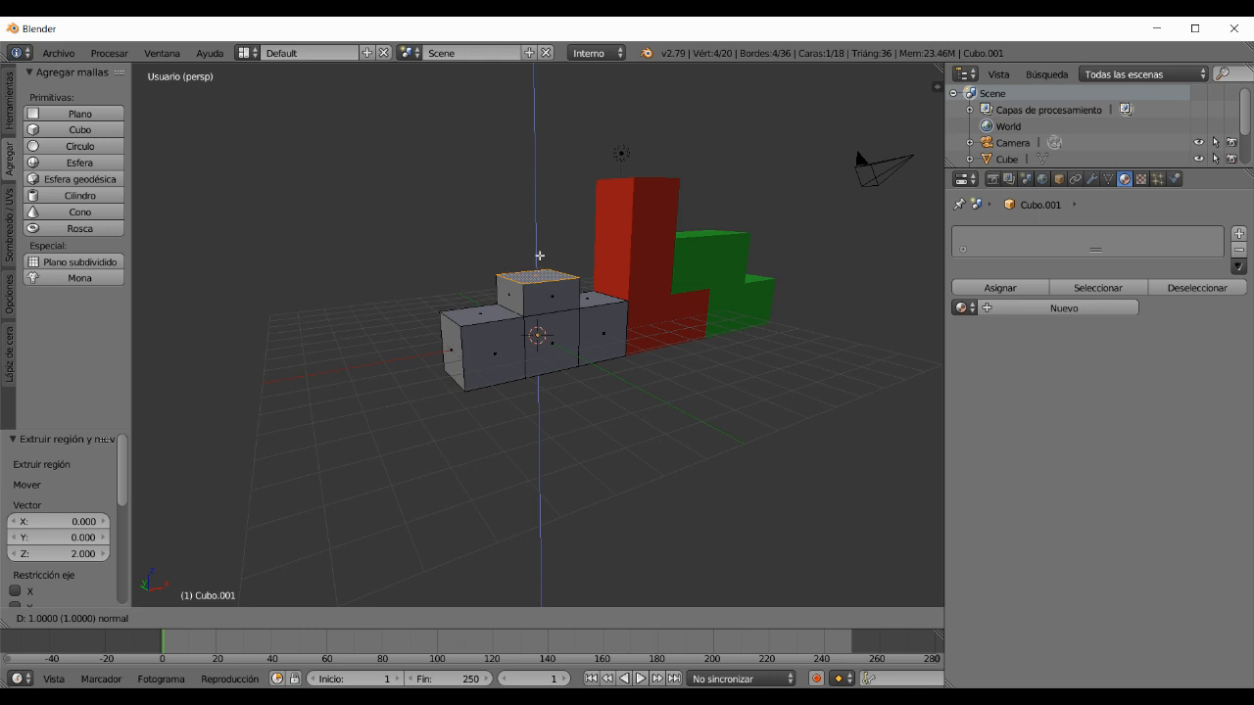
{"action": "left_click", "coordinate": [539, 240]}
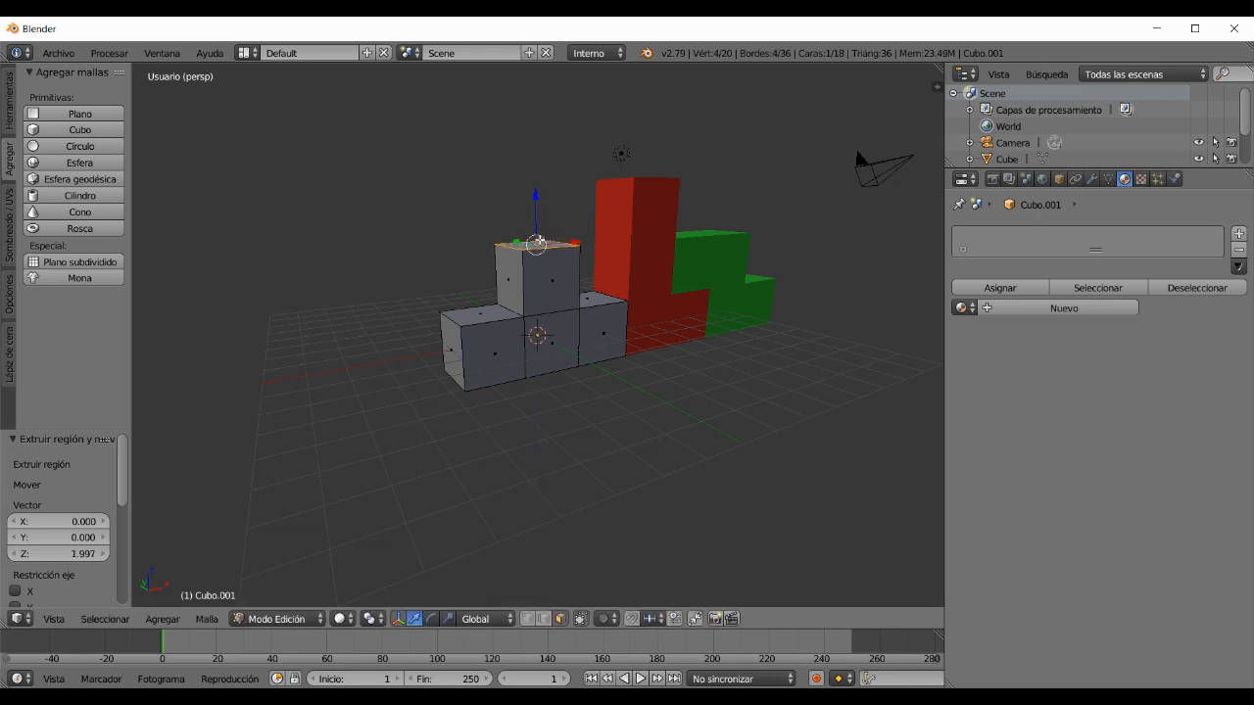
{"action": "key", "text": "e"}
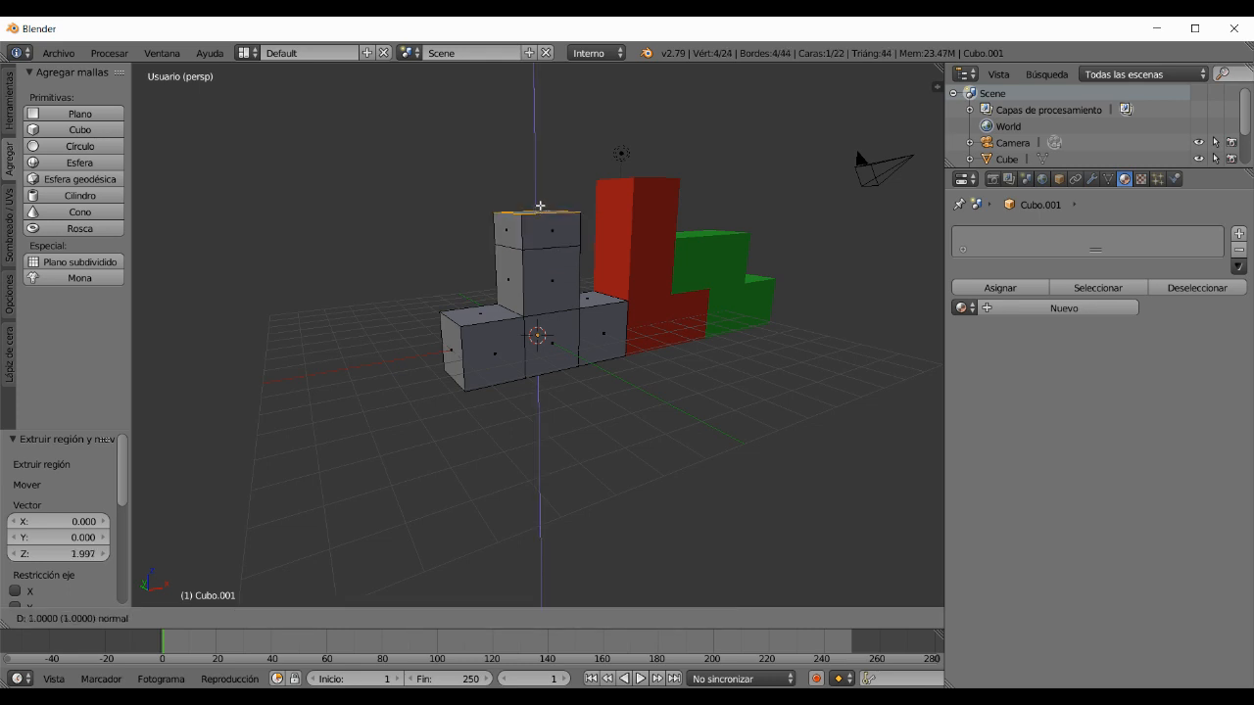
{"action": "left_click", "coordinate": [542, 186]}
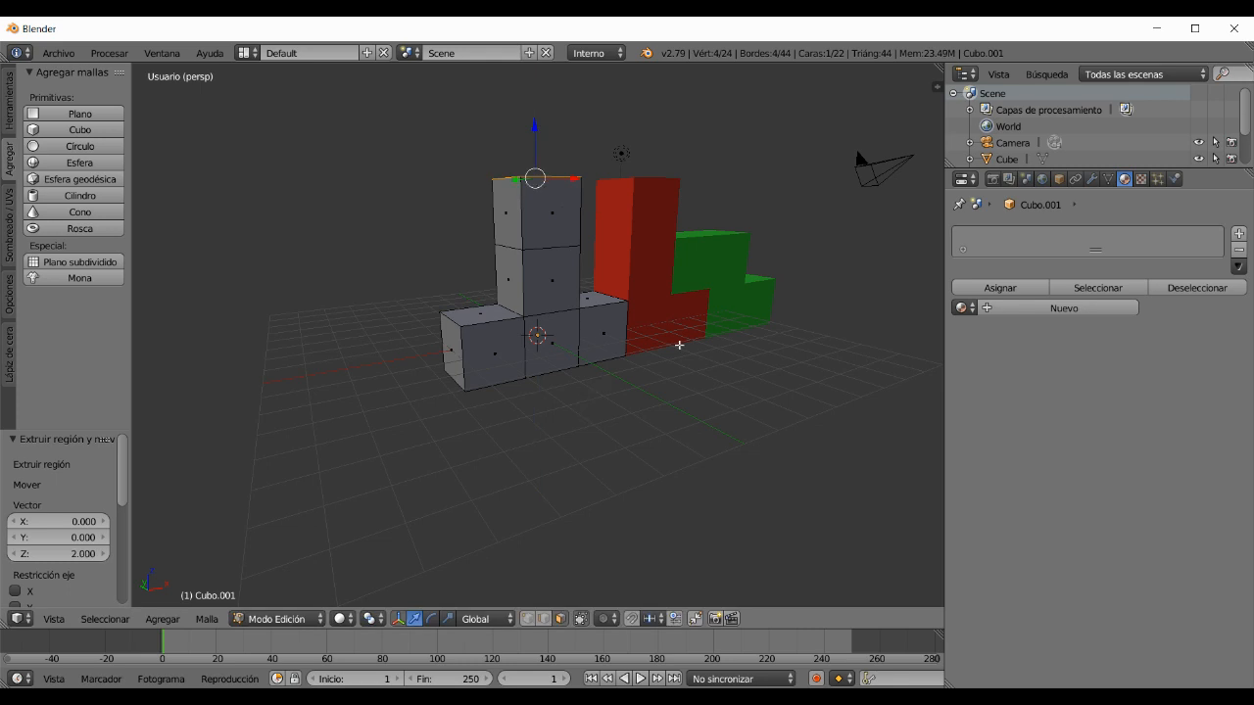
Create a new material for the T-shaped piece and set its diffuse color to yellow.
{"action": "left_click", "coordinate": [1007, 308]}
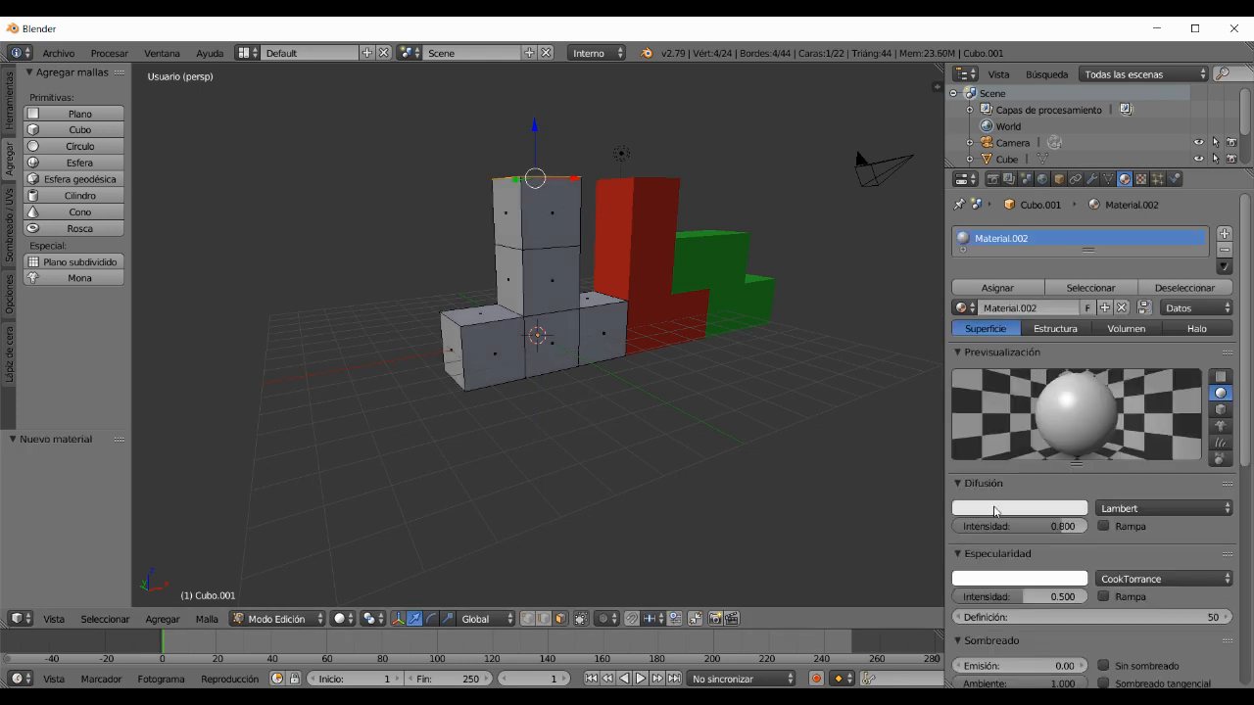
{"action": "left_click", "coordinate": [999, 511]}
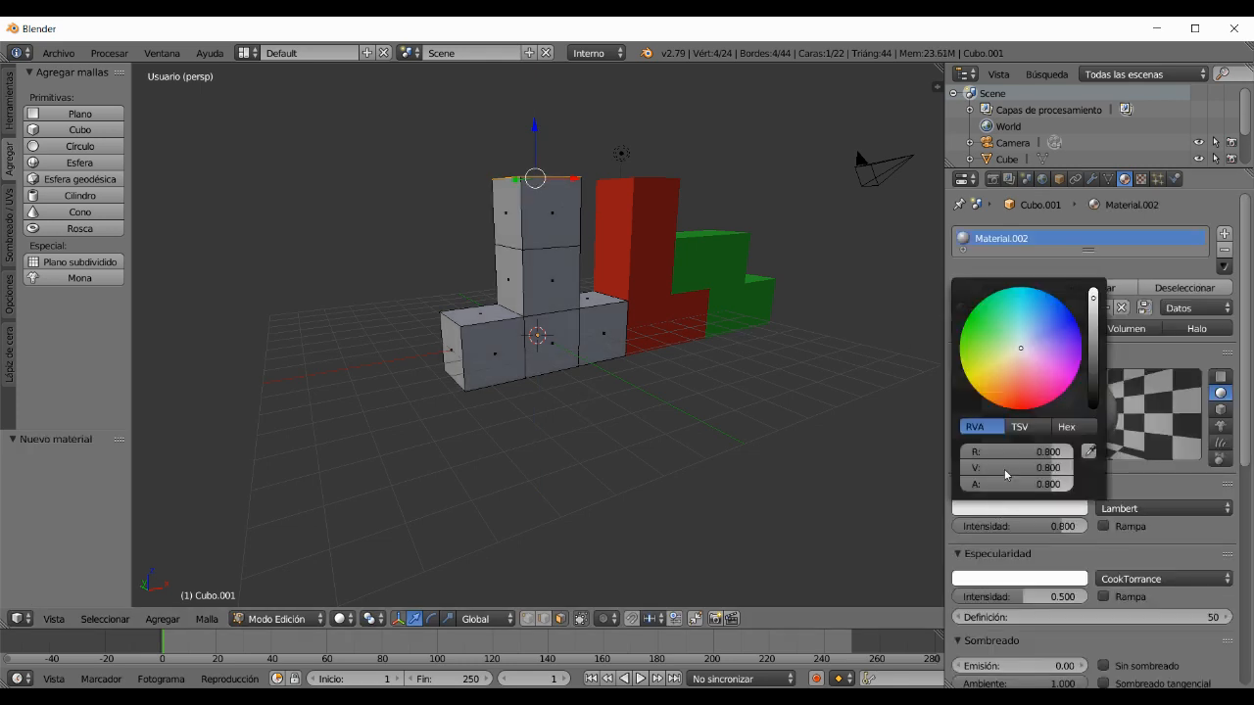
{"action": "left_click", "coordinate": [989, 370]}
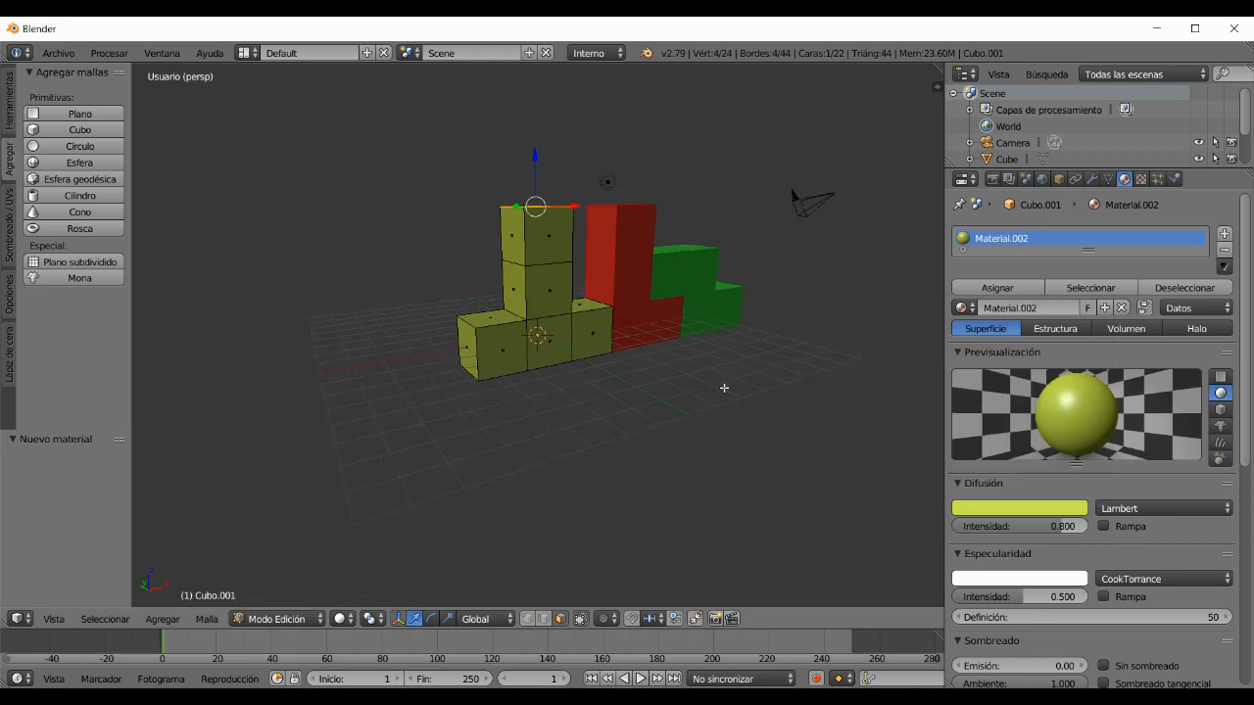
{"action": "middle_click_drag", "start_coordinate": [722, 384], "coordinate": [656, 403]}
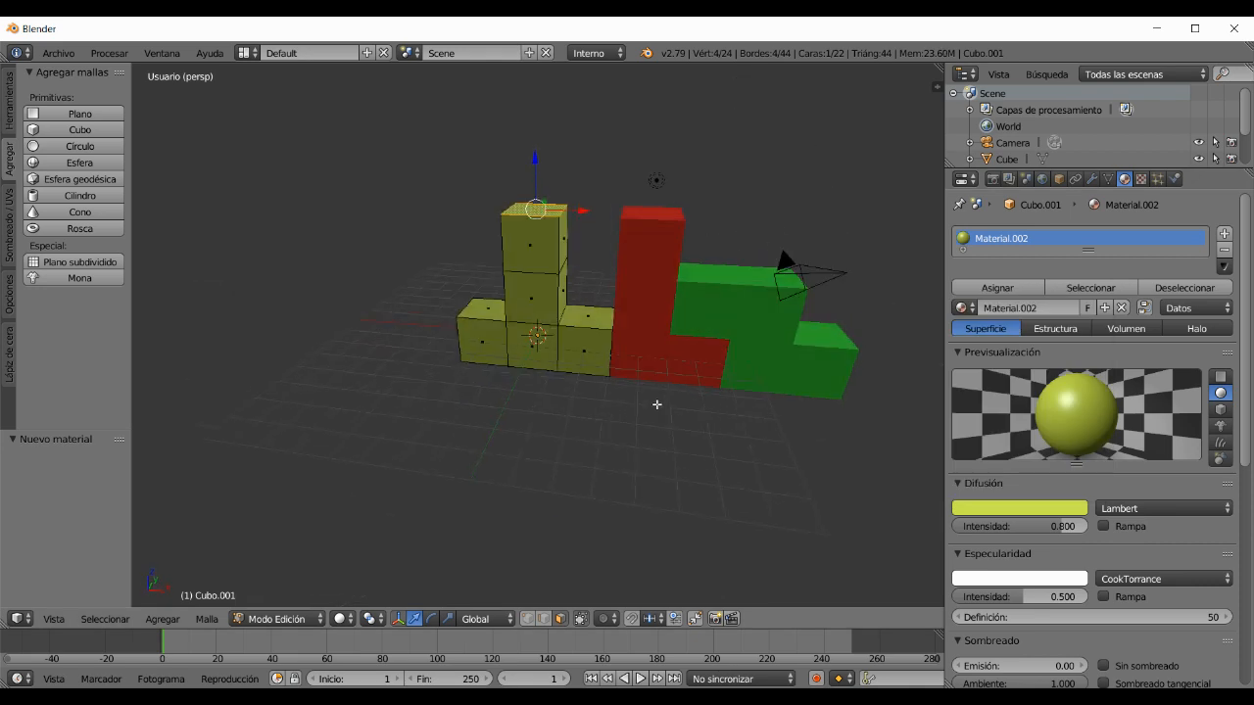